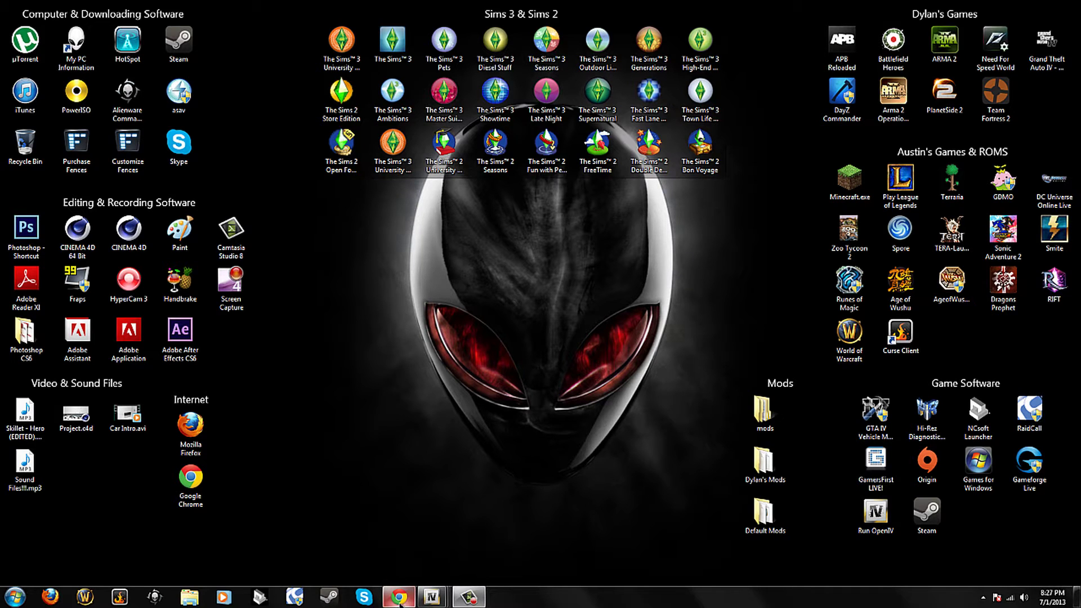
# Restore Chrome and reopen the OpenIV site from history in a new tab.
pyautogui.moveTo(401, 599)
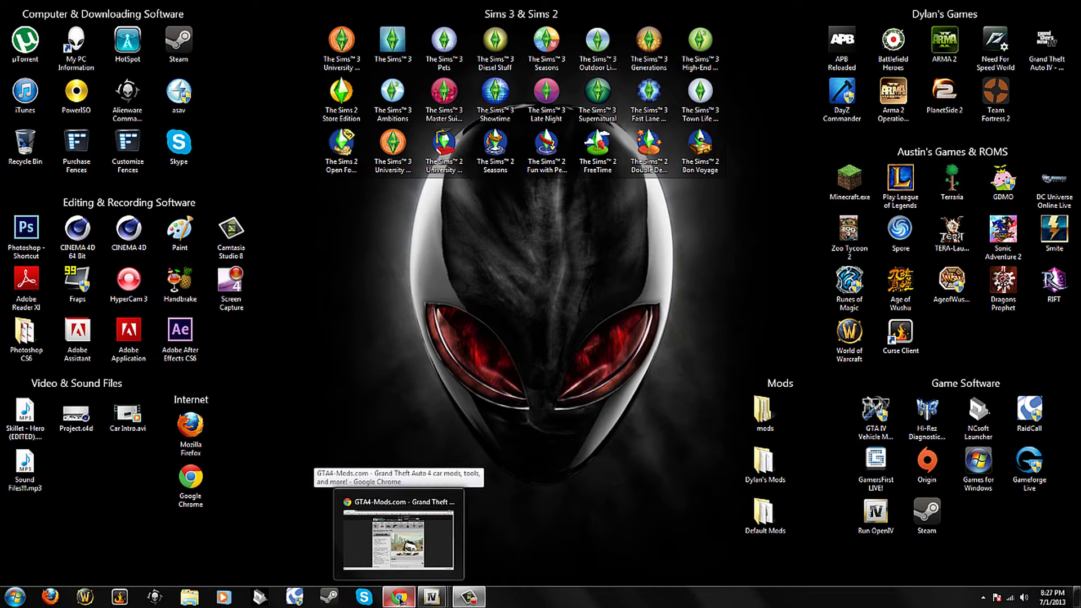
pyautogui.click(399, 538)
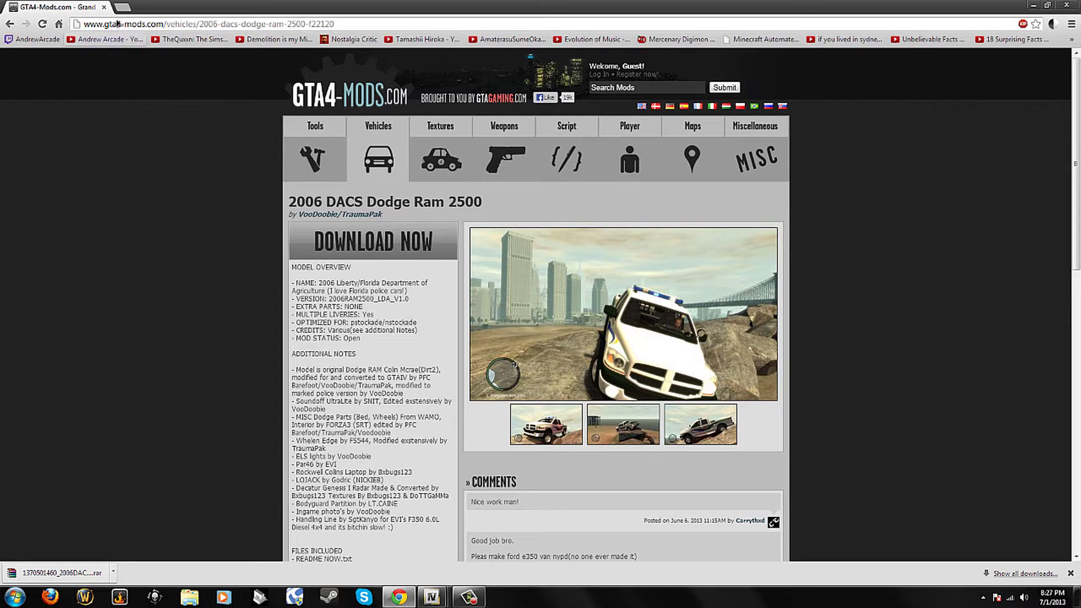
pyautogui.click(122, 7)
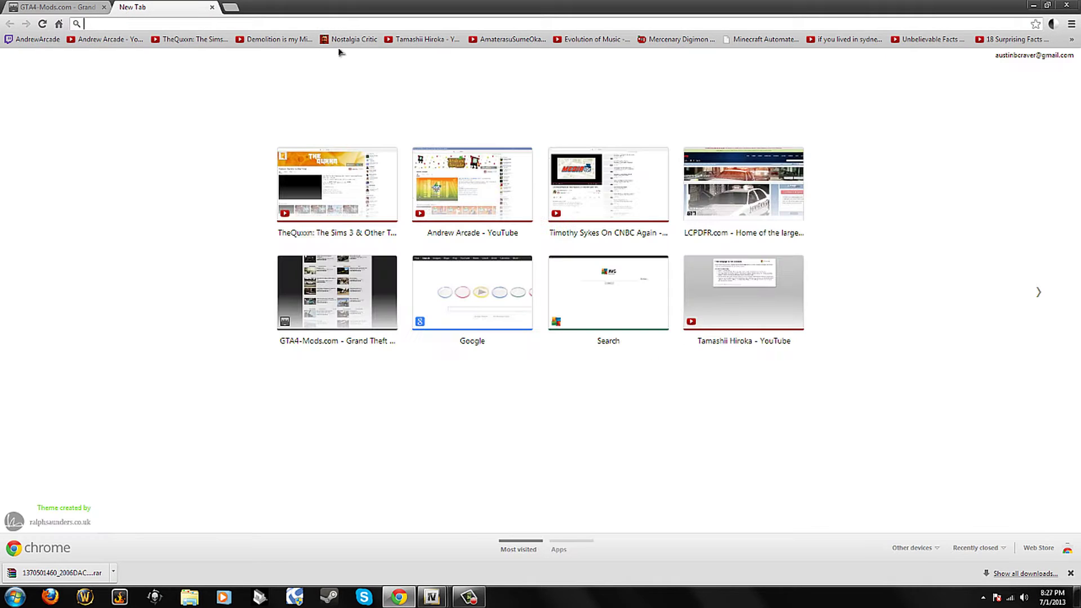
pyautogui.click(1071, 24)
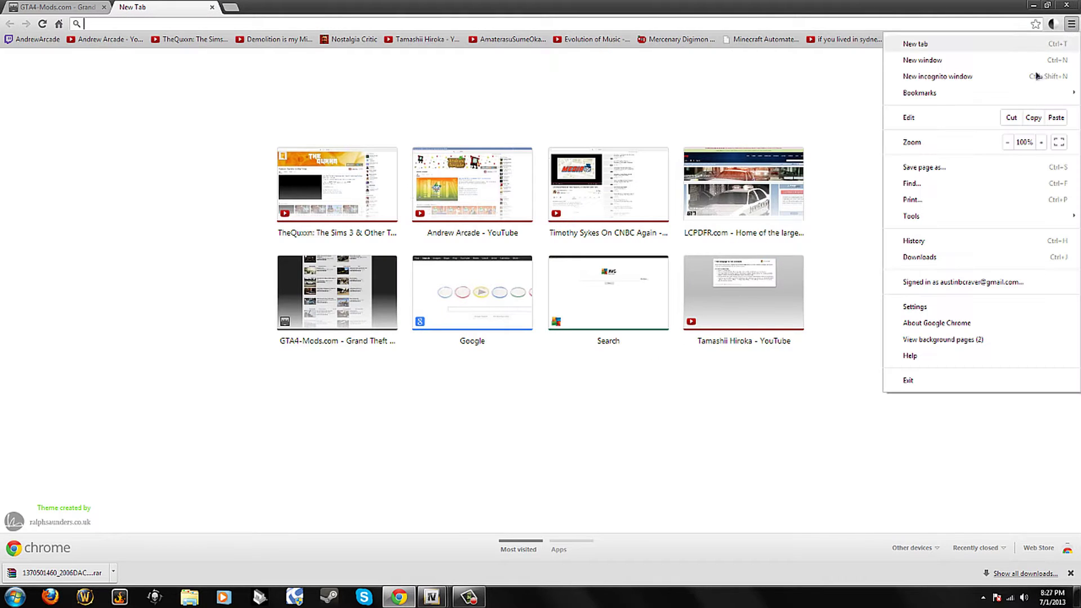
pyautogui.click(920, 242)
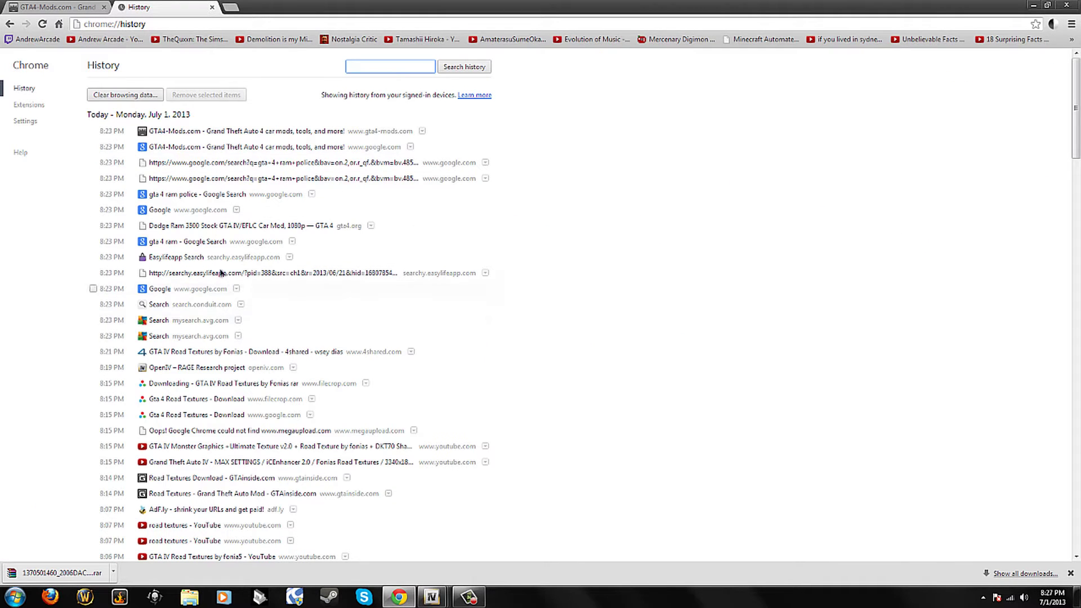
pyautogui.click(174, 367)
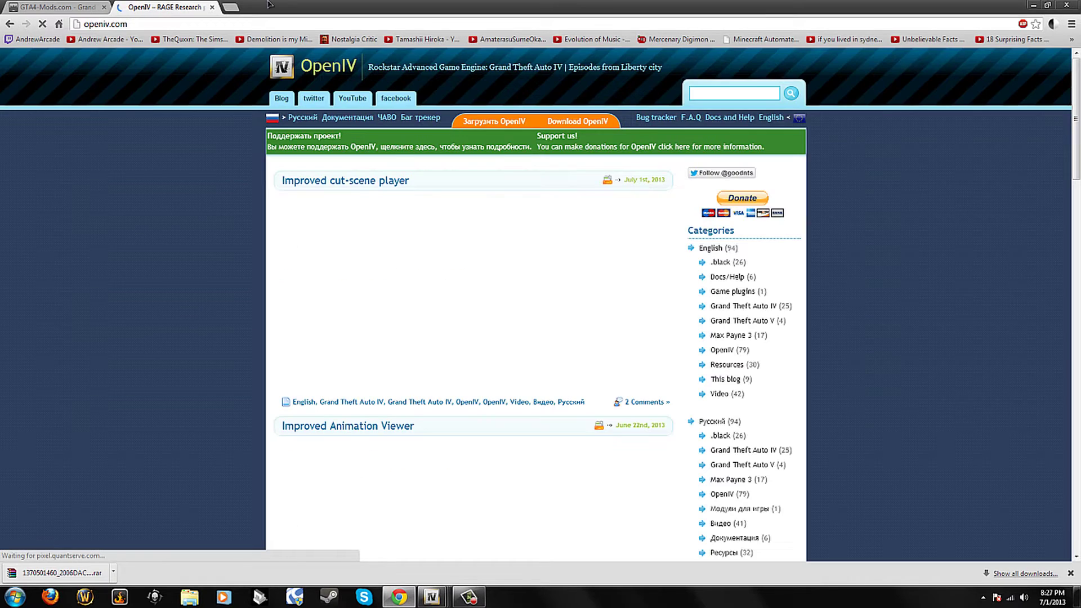
# Reopen the GTA IV Road Textures by Fonias page from history, then return to the OpenIV tab.
pyautogui.click(231, 7)
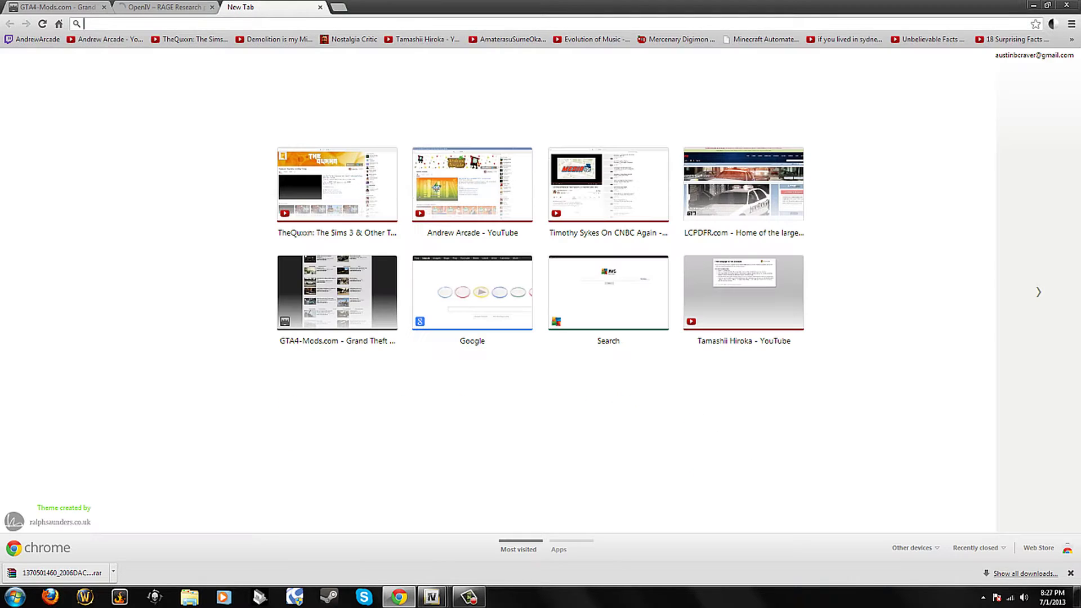
pyautogui.click(1072, 24)
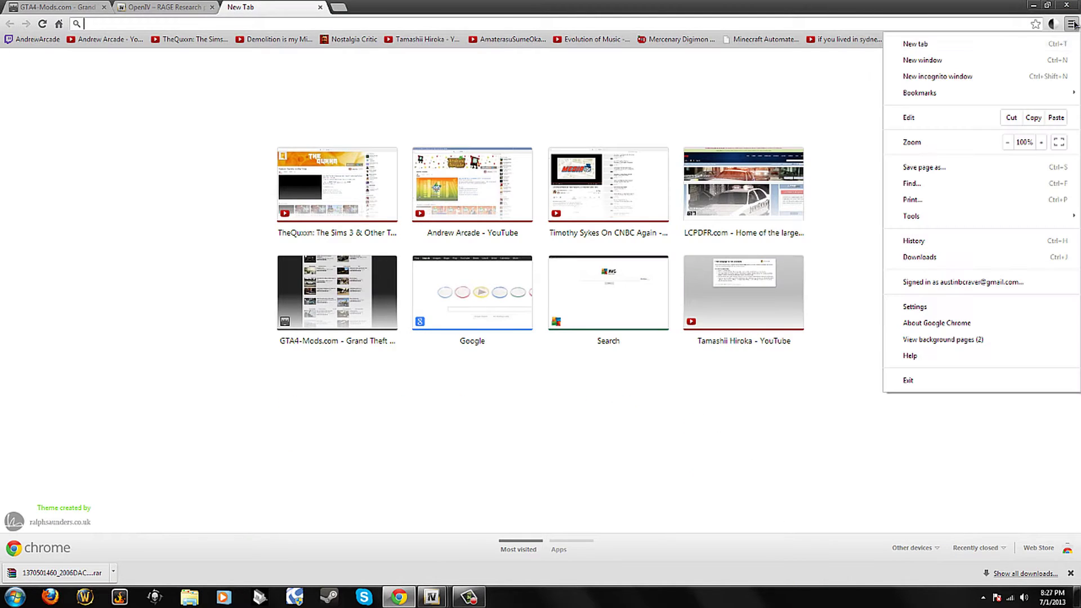
pyautogui.click(914, 241)
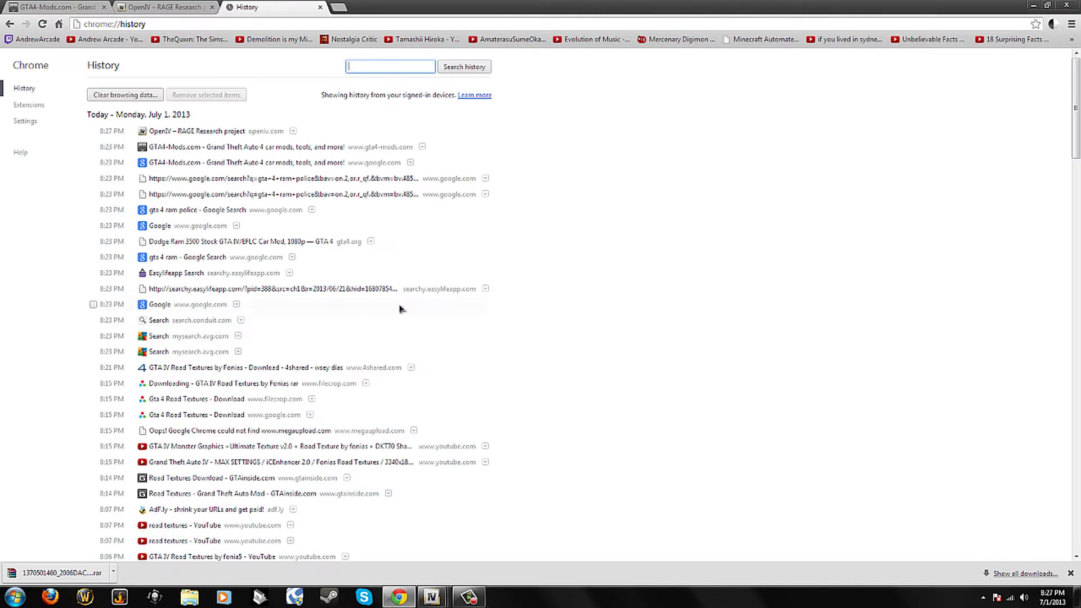
pyautogui.click(212, 368)
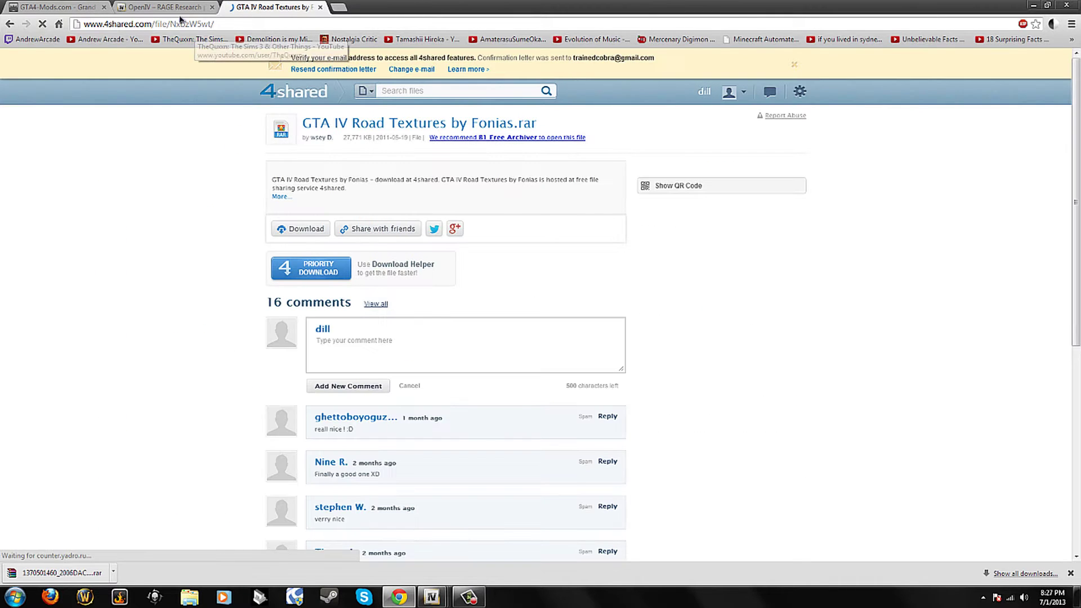
pyautogui.click(175, 7)
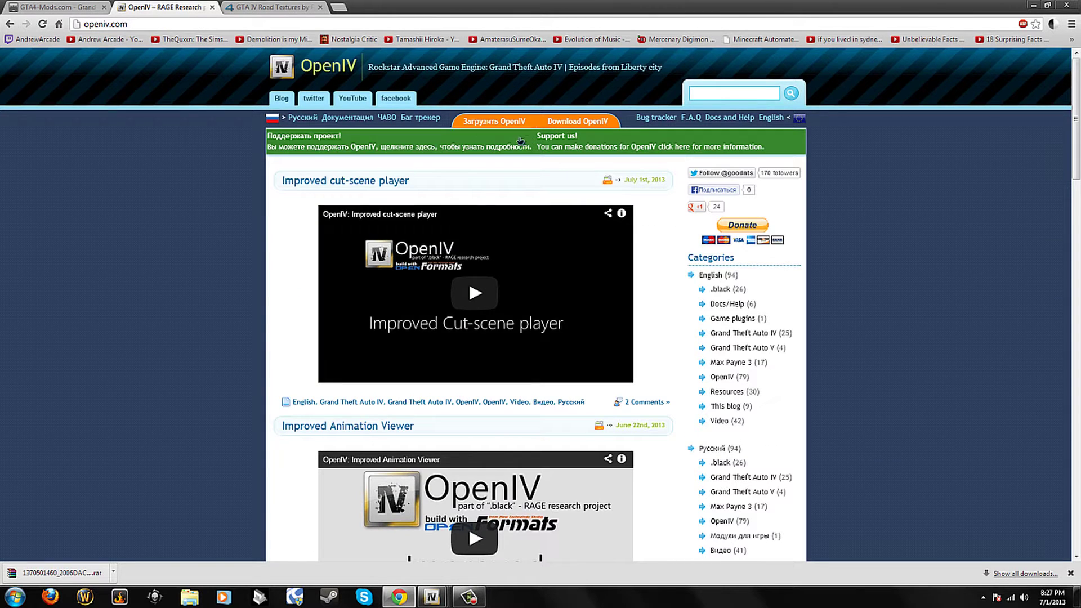
# Download the OpenIV 1.4 (openFormats) Build 420 installer ovisetup (4).exe and launch it.
pyautogui.click(569, 127)
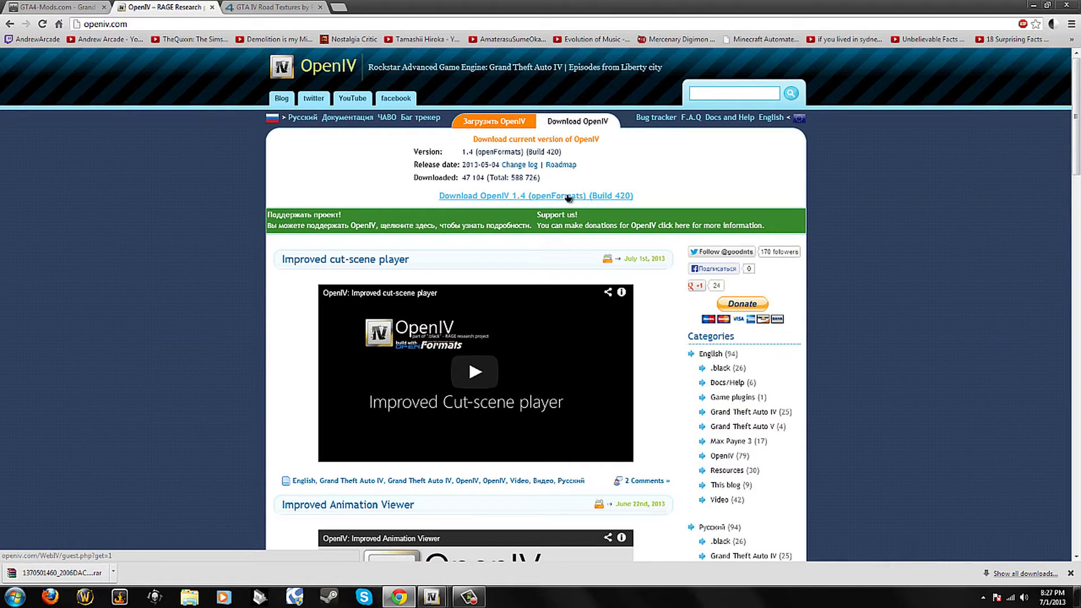
pyautogui.click(568, 197)
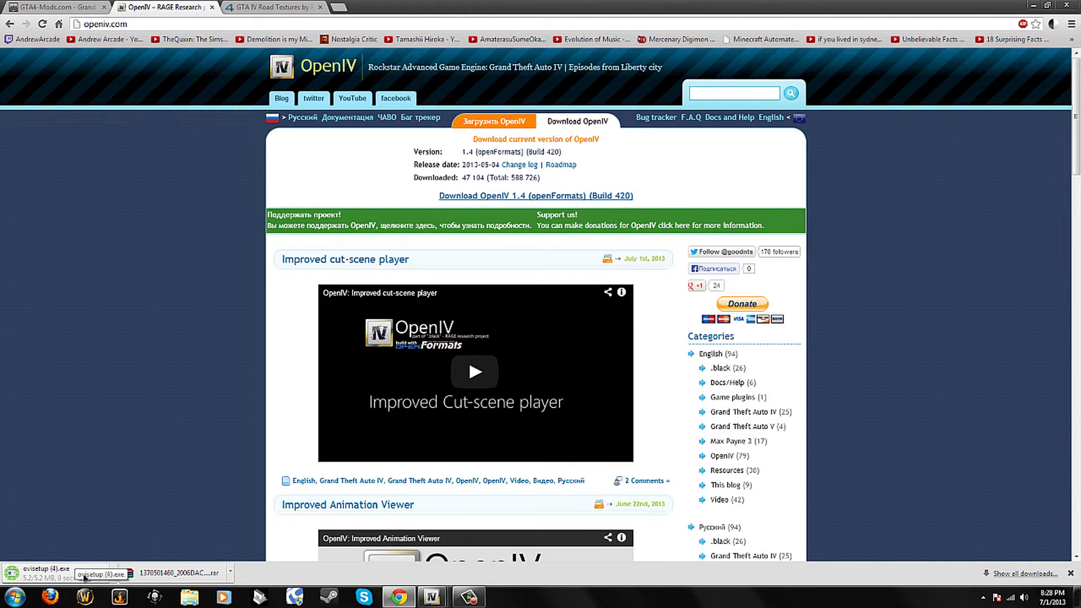
pyautogui.click(64, 576)
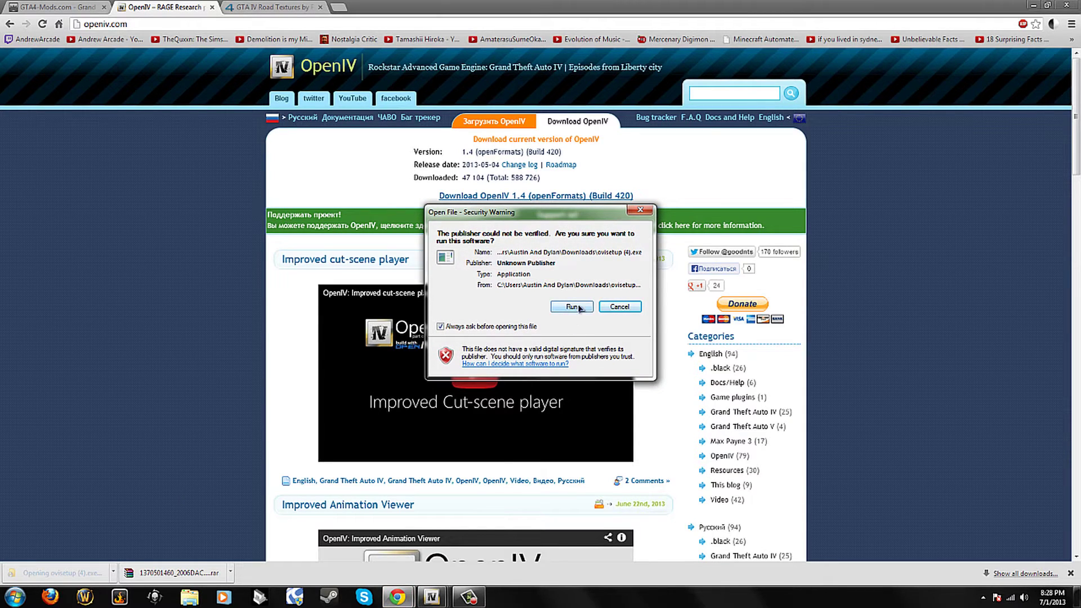
pyautogui.click(580, 308)
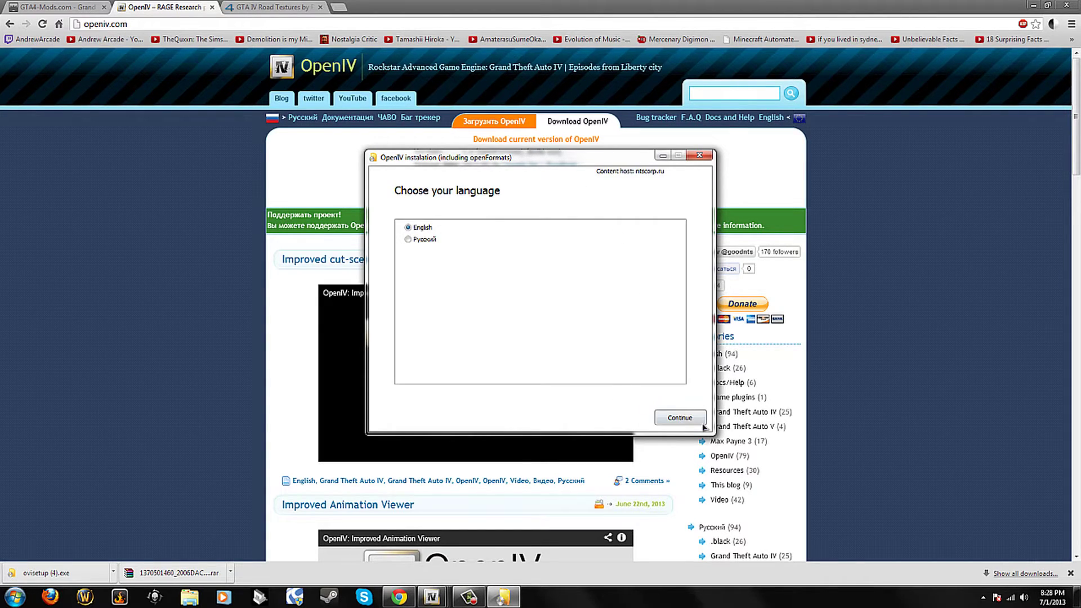
pyautogui.click(701, 423)
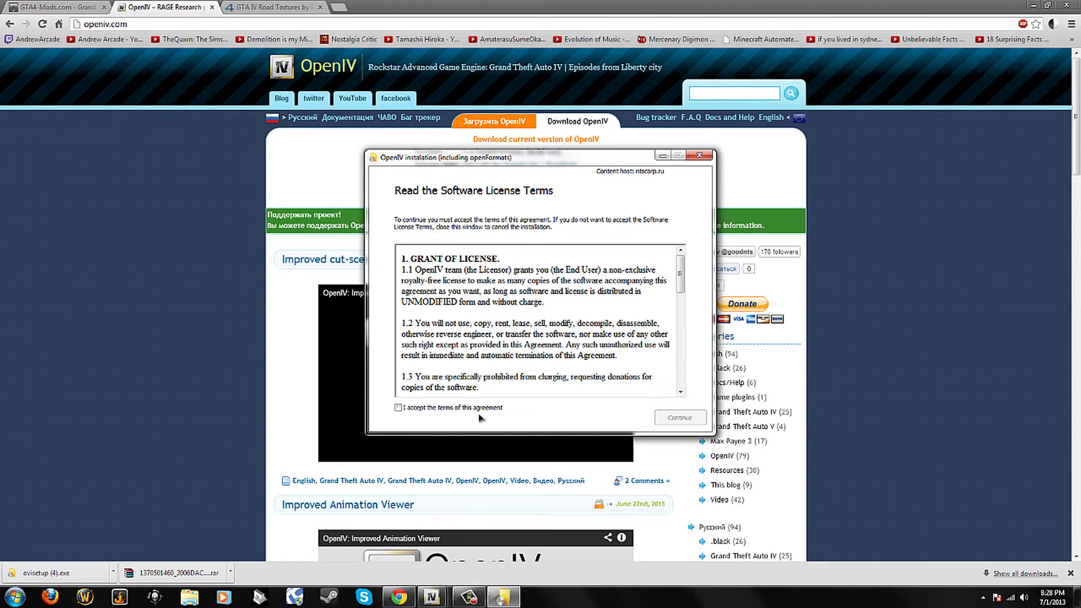
pyautogui.click(421, 408)
pyautogui.click(681, 418)
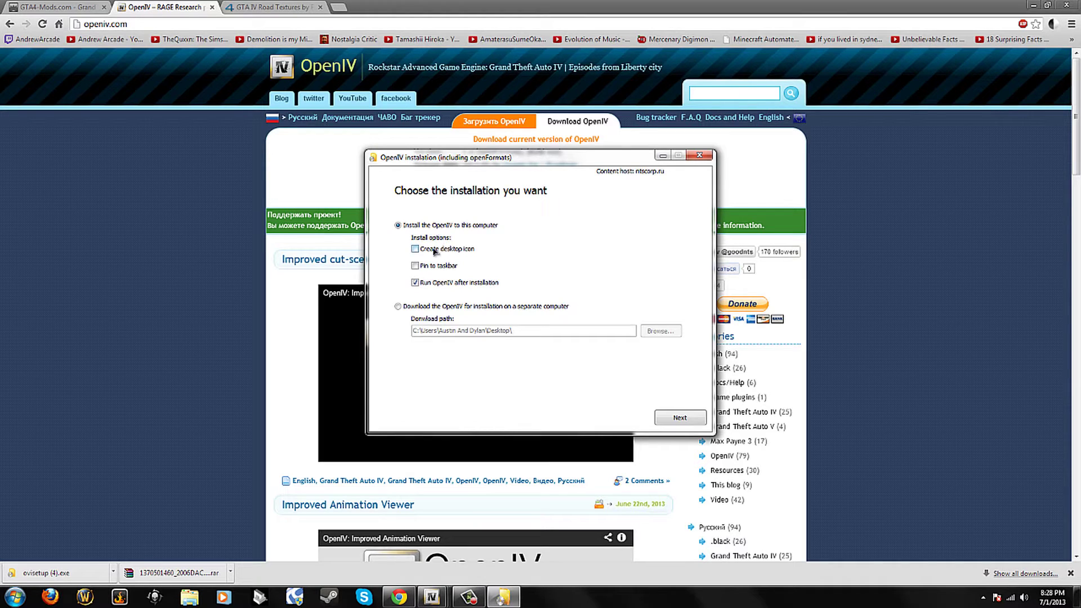
pyautogui.click(681, 419)
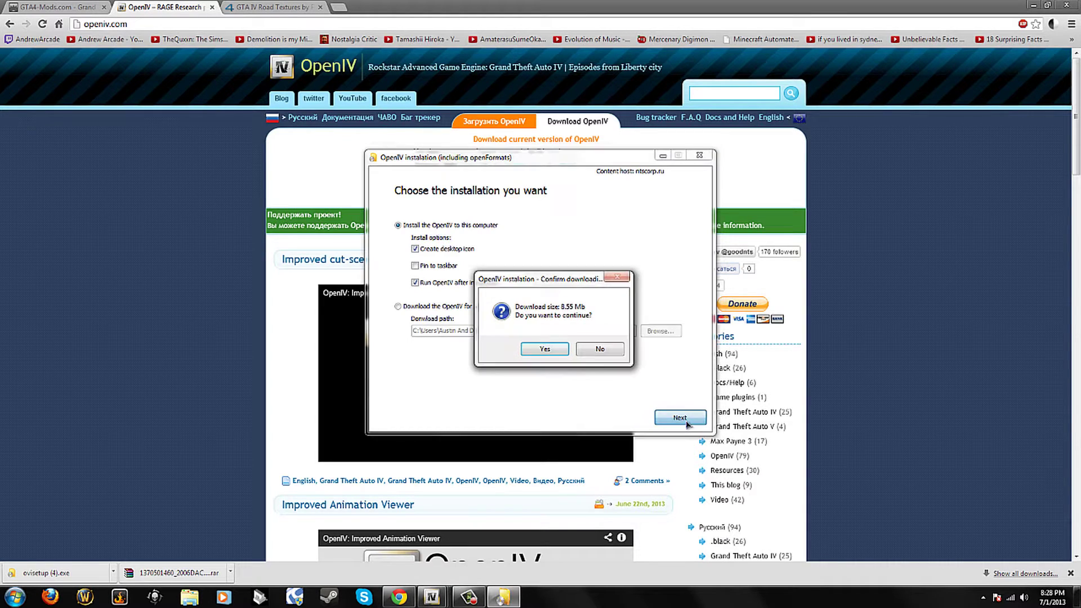
pyautogui.click(600, 349)
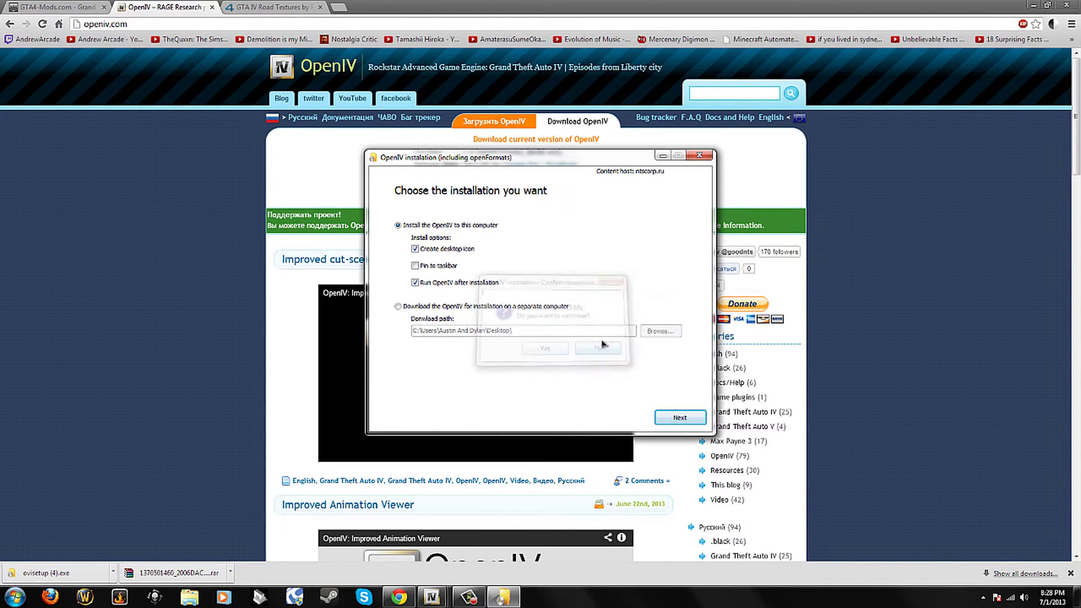
pyautogui.click(699, 155)
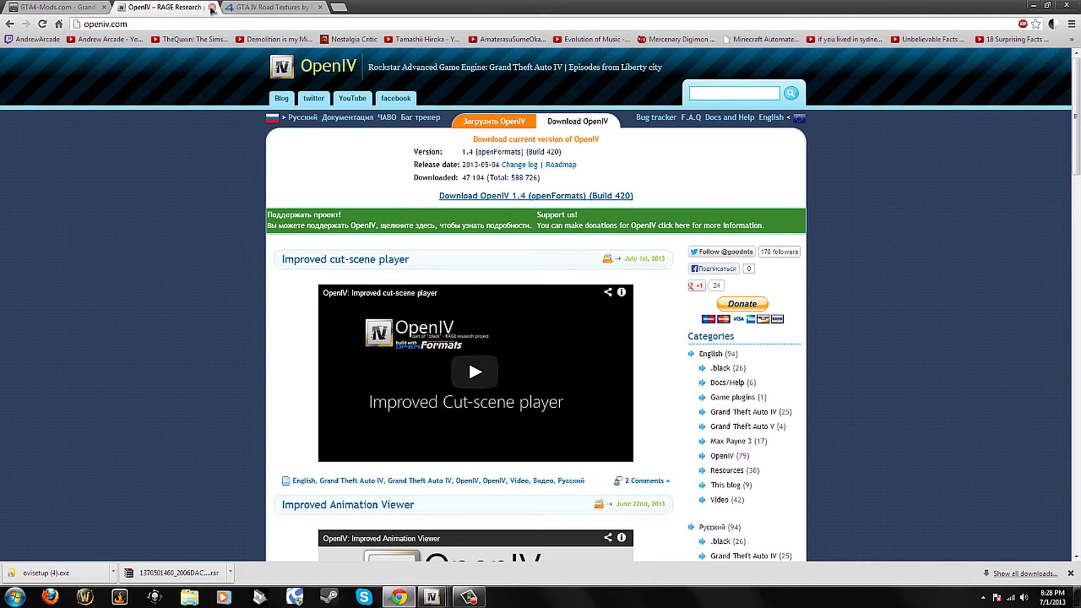
# Close the OpenIV and 4shared road-texture tabs, minimize Chrome, and bring up Start.
pyautogui.click(212, 6)
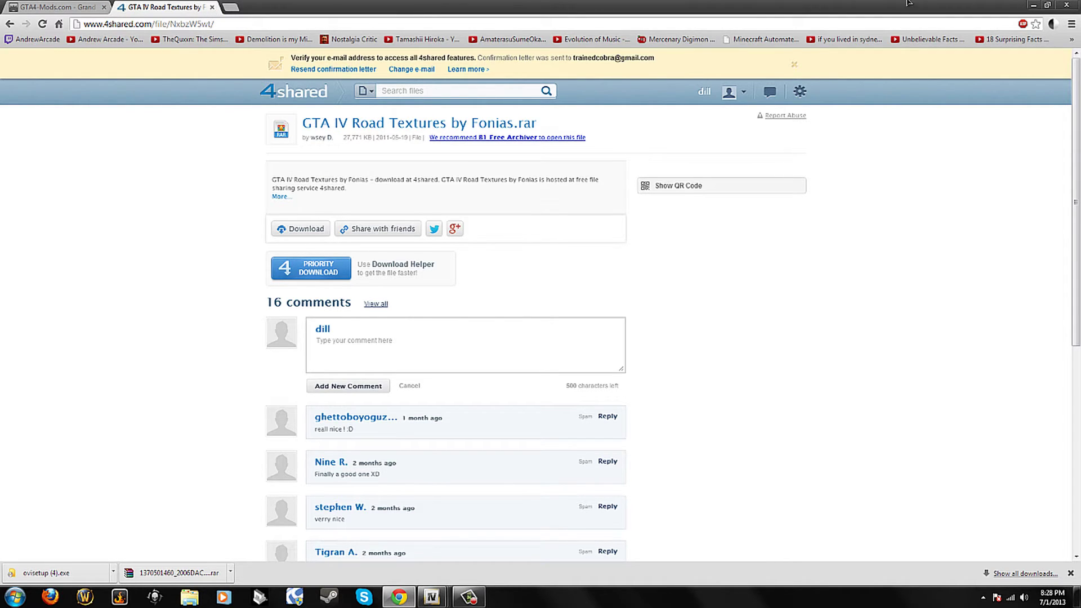
pyautogui.click(212, 8)
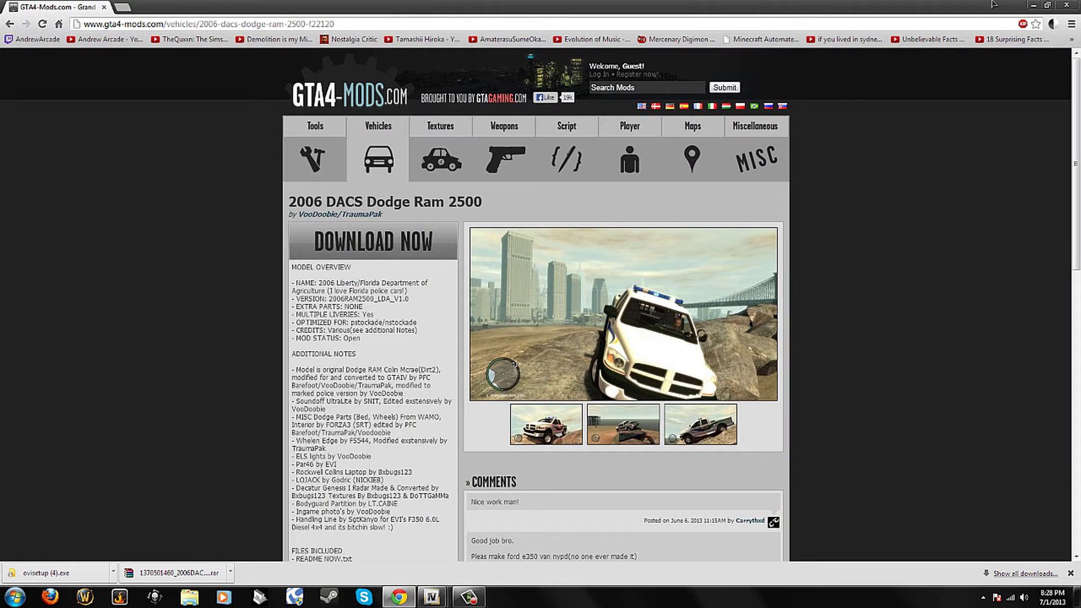
pyautogui.click(1032, 4)
pyautogui.click(14, 595)
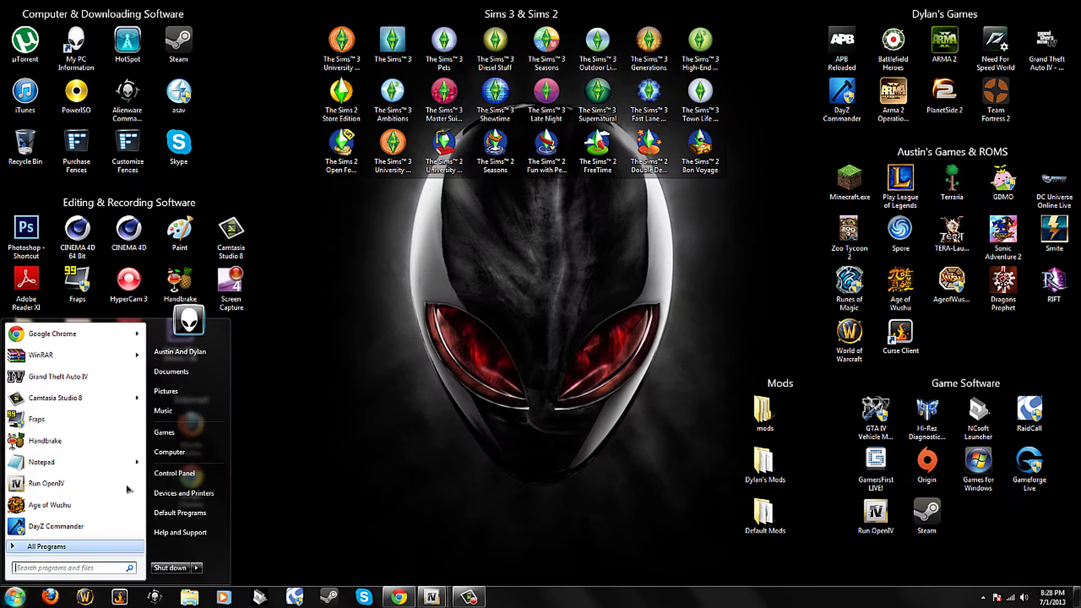
# From Computer, browse C: > Program Files (x86) > Steam > SteamApps.
pyautogui.click(169, 452)
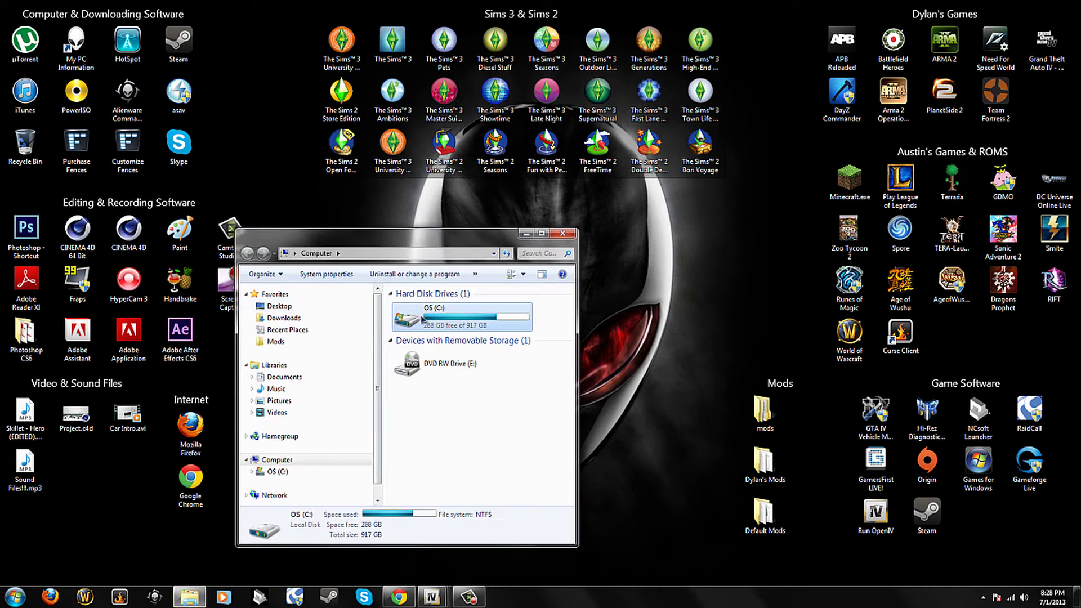
pyautogui.doubleClick(422, 318)
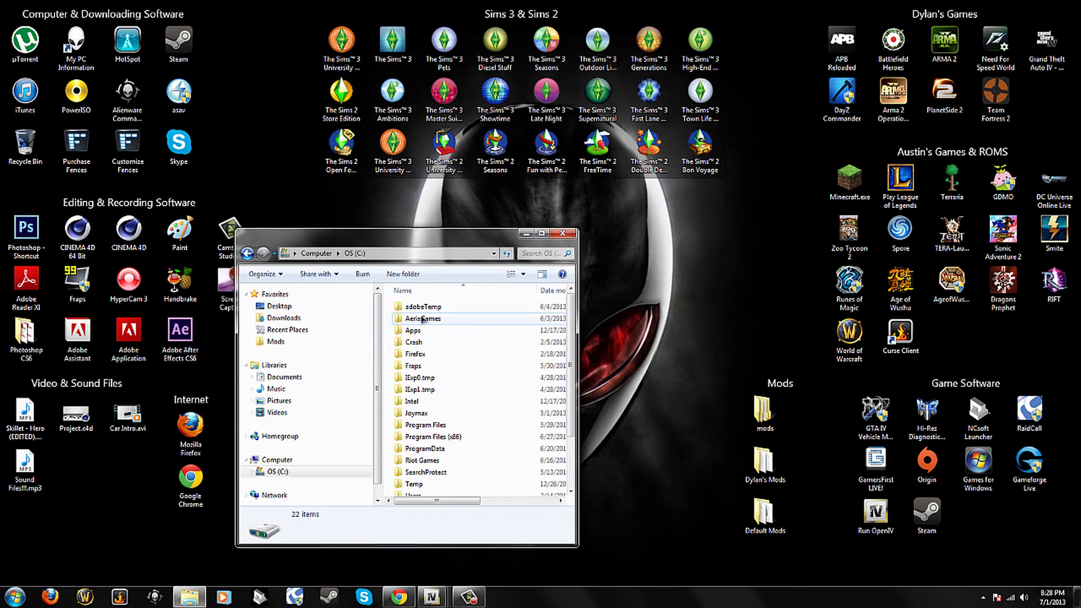
pyautogui.doubleClick(440, 438)
pyautogui.scroll(-13, 436, 448)
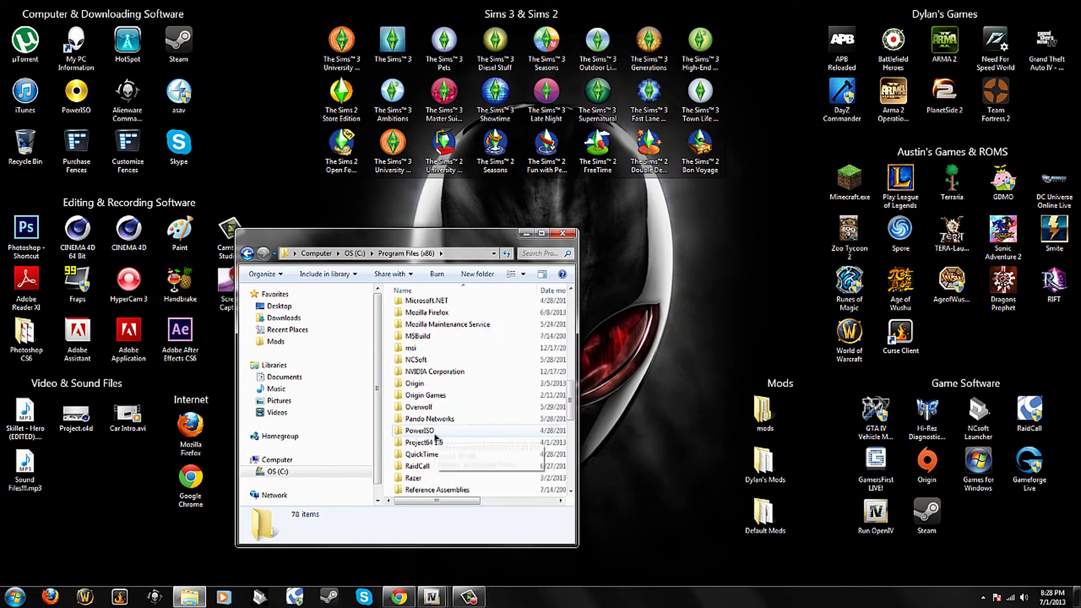
pyautogui.doubleClick(419, 489)
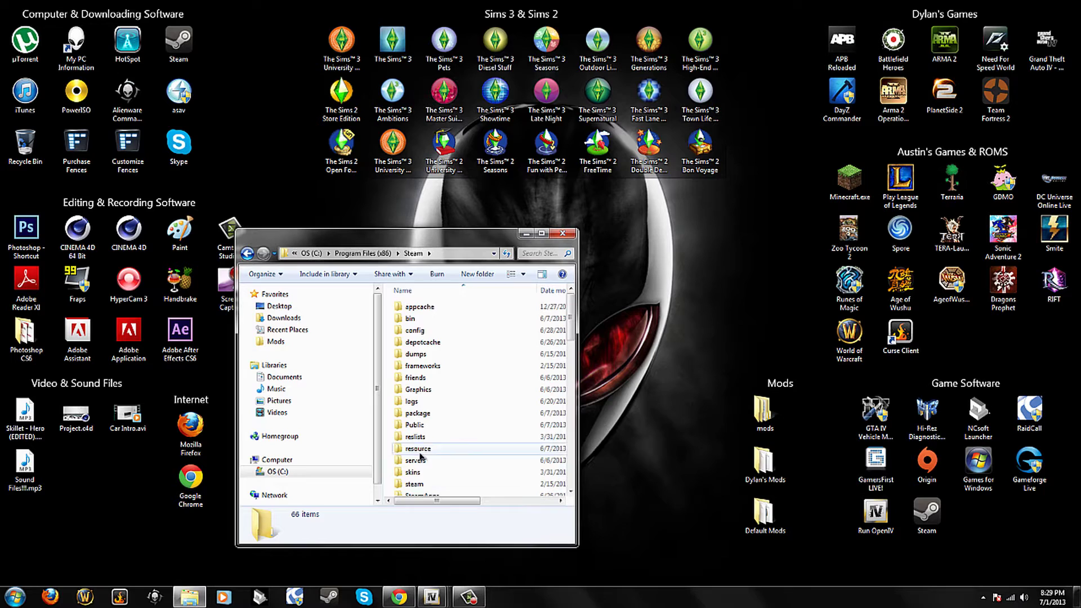
pyautogui.scroll(-1, 421, 457)
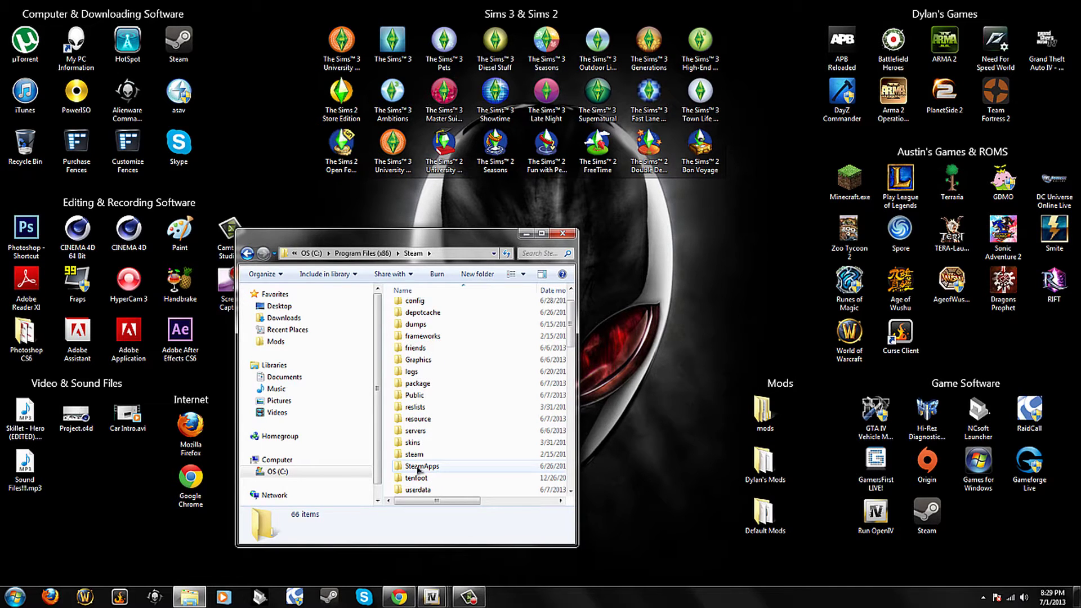
pyautogui.doubleClick(418, 467)
# Go through common > Grand Theft Auto IV > GTAIV > pc > data into cdimages.
pyautogui.scroll(-2, 417, 479)
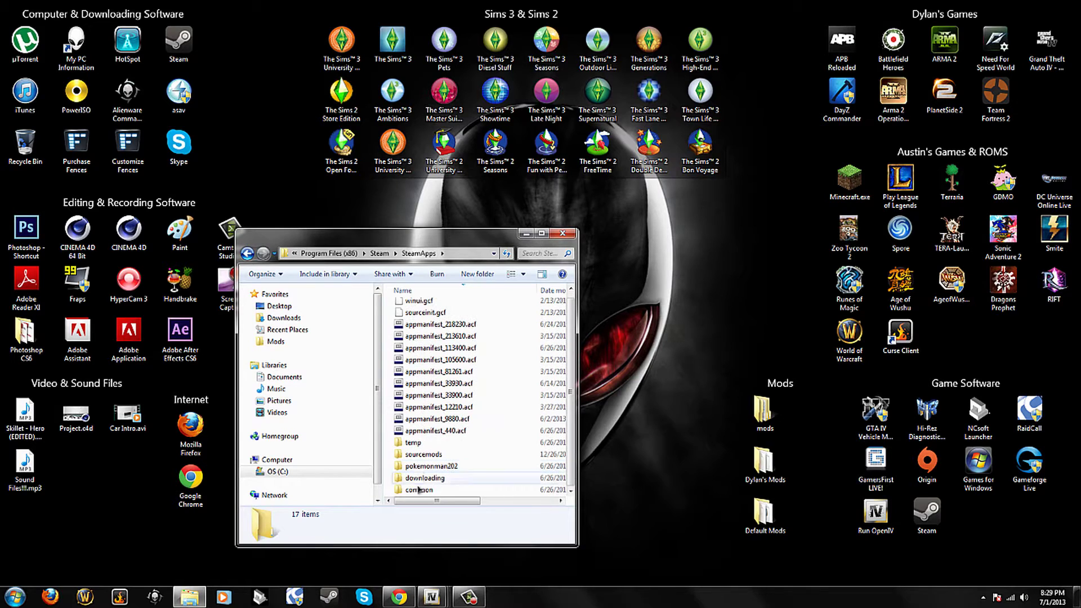
pyautogui.click(418, 490)
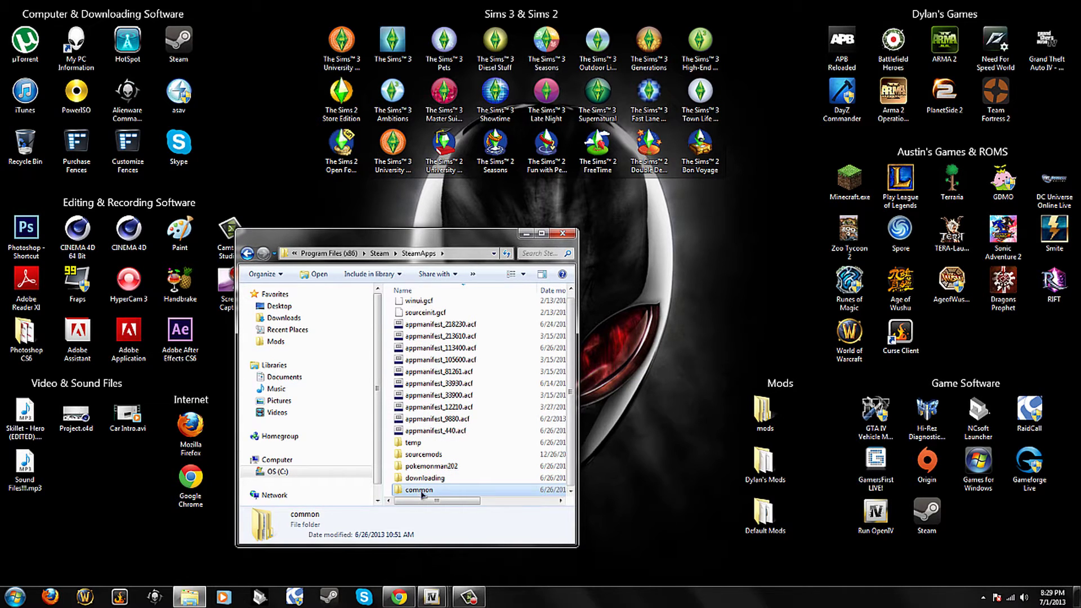
pyautogui.doubleClick(420, 491)
pyautogui.doubleClick(414, 378)
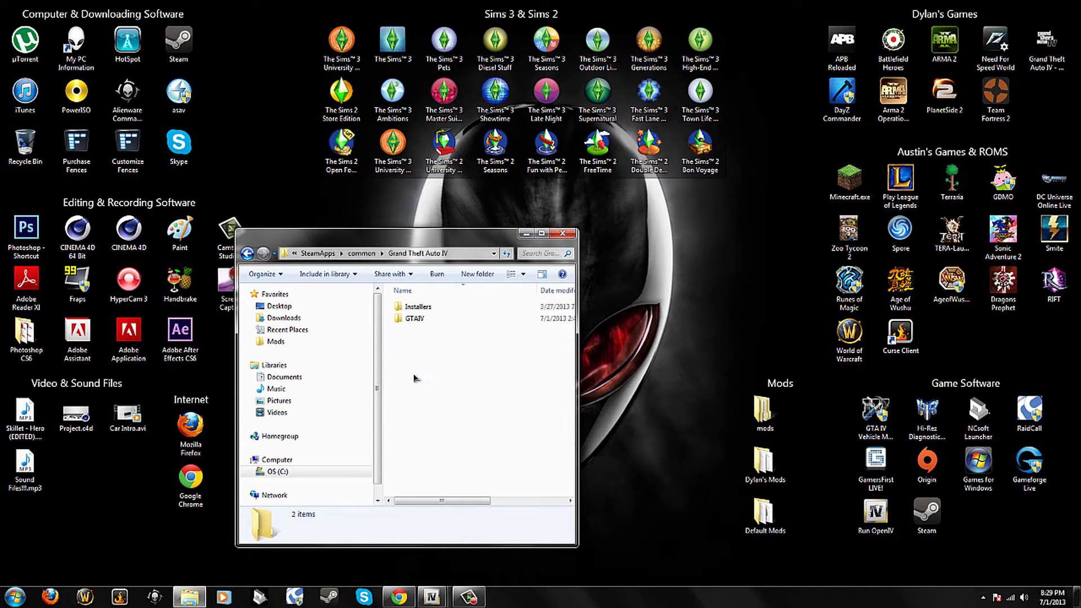
pyautogui.doubleClick(417, 318)
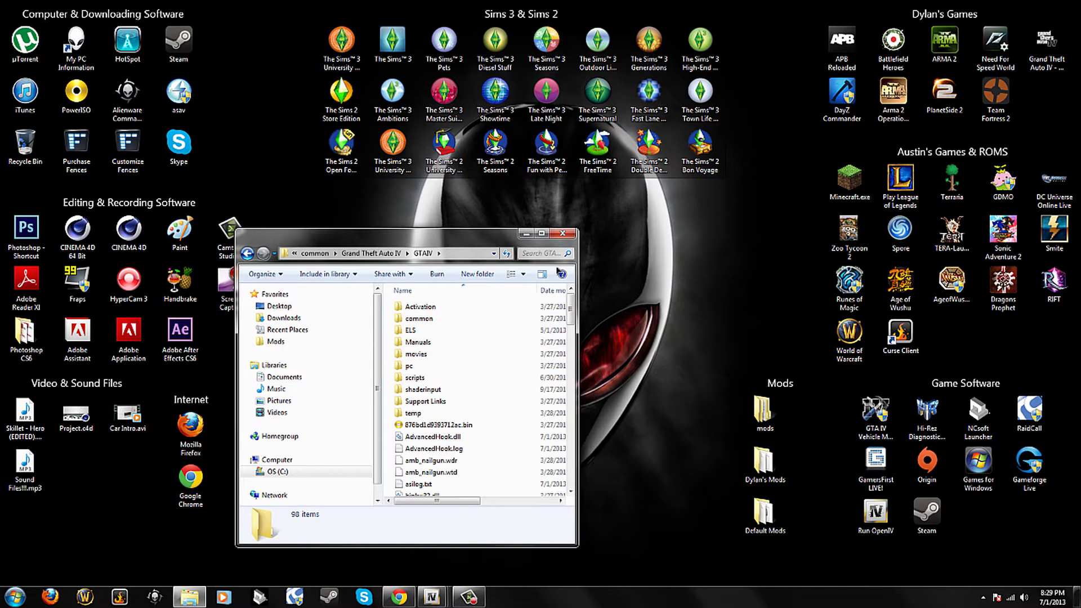
pyautogui.doubleClick(419, 365)
pyautogui.doubleClick(427, 331)
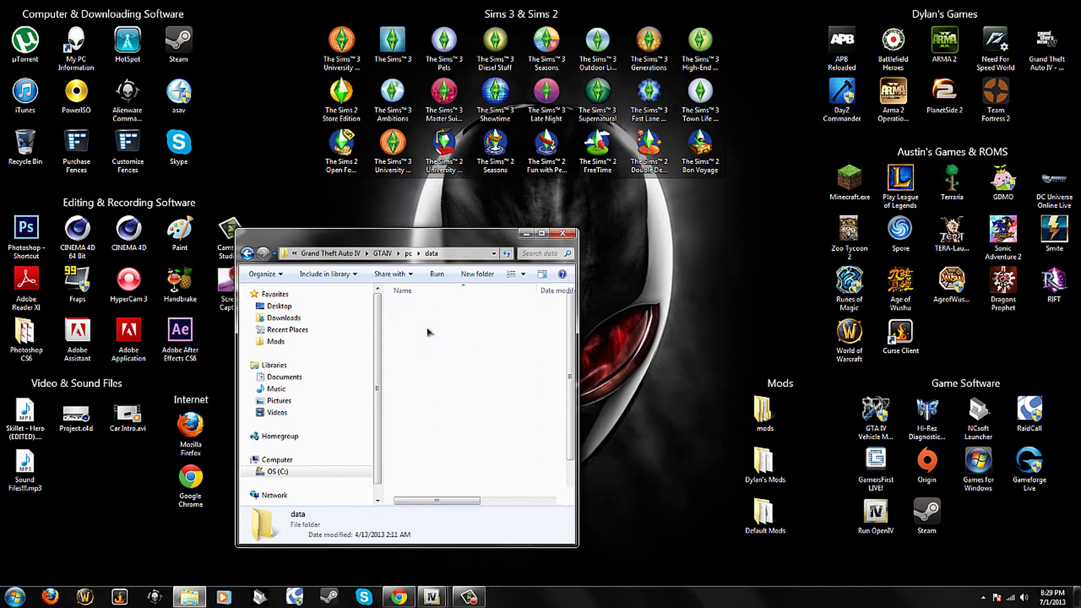
pyautogui.doubleClick(419, 306)
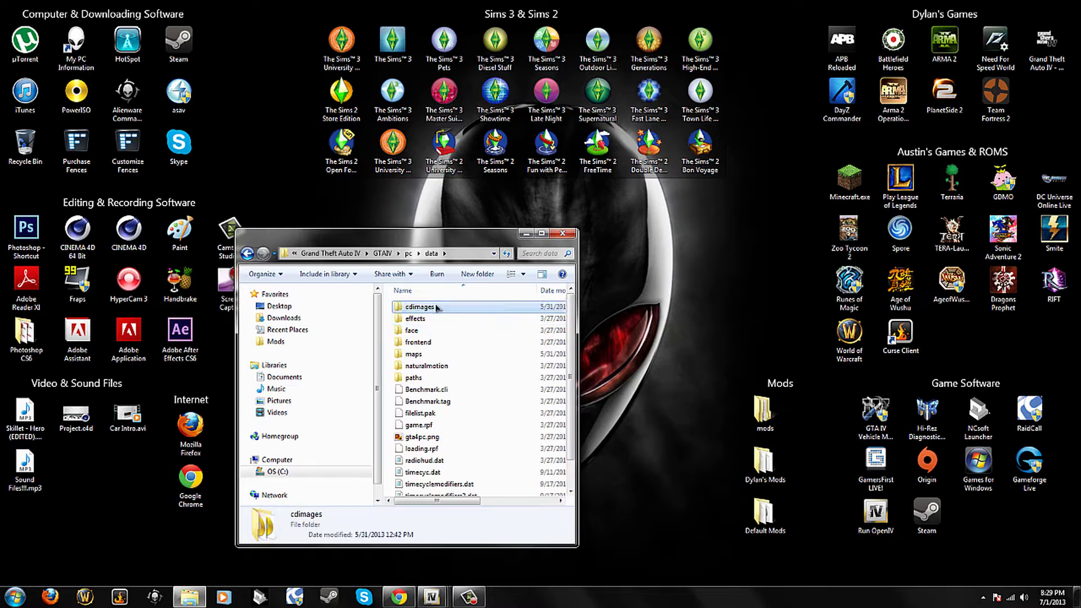
# Search the Start menu for 'road text' and open GTA IV Road Textures by Fonias.rar.
pyautogui.press('super')
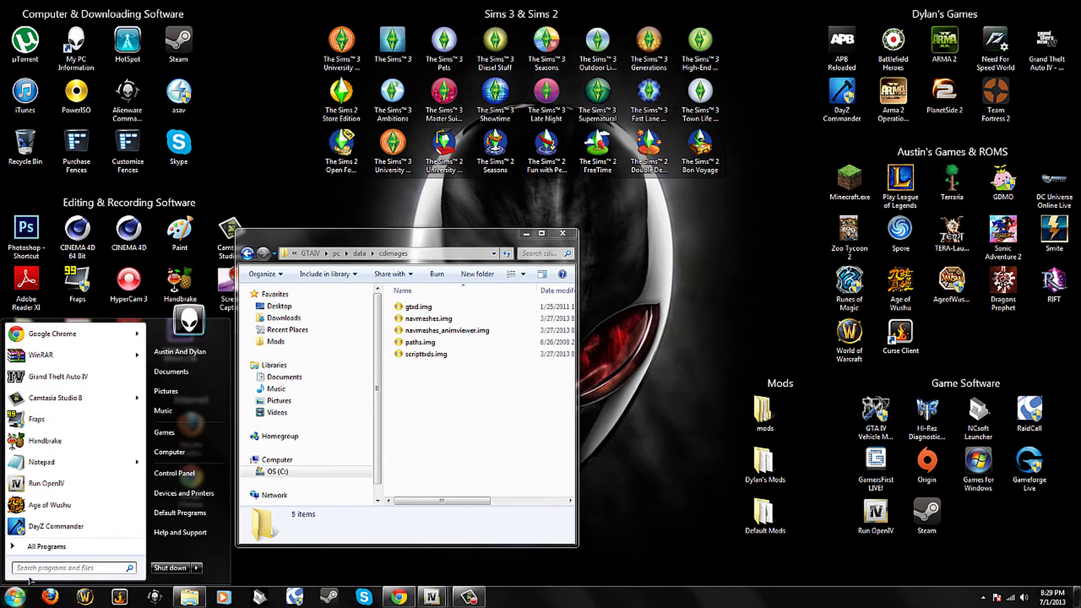
pyautogui.write('r')
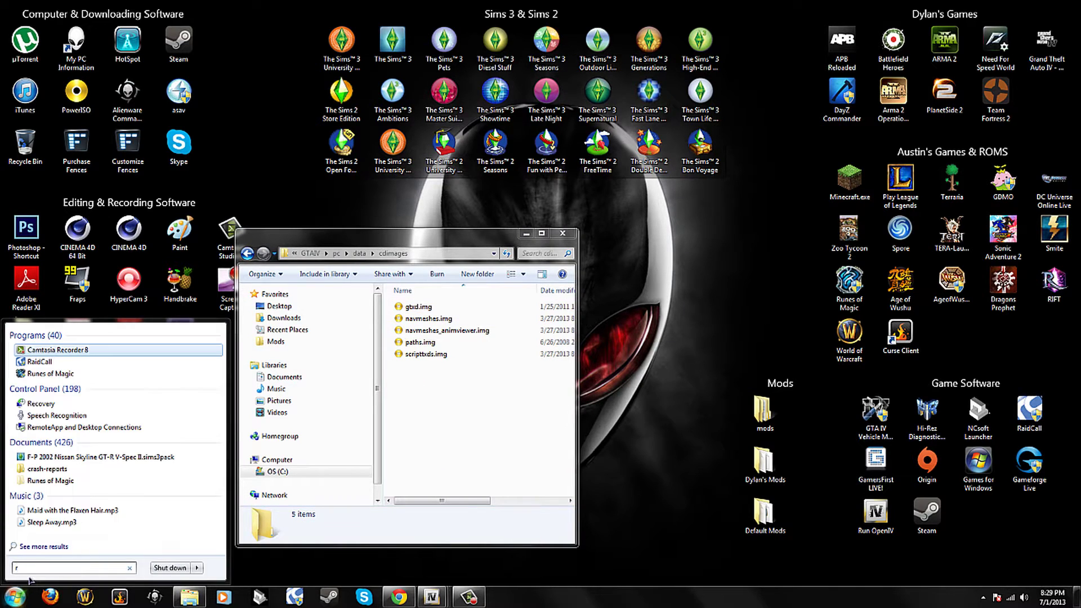
pyautogui.write('ad t')
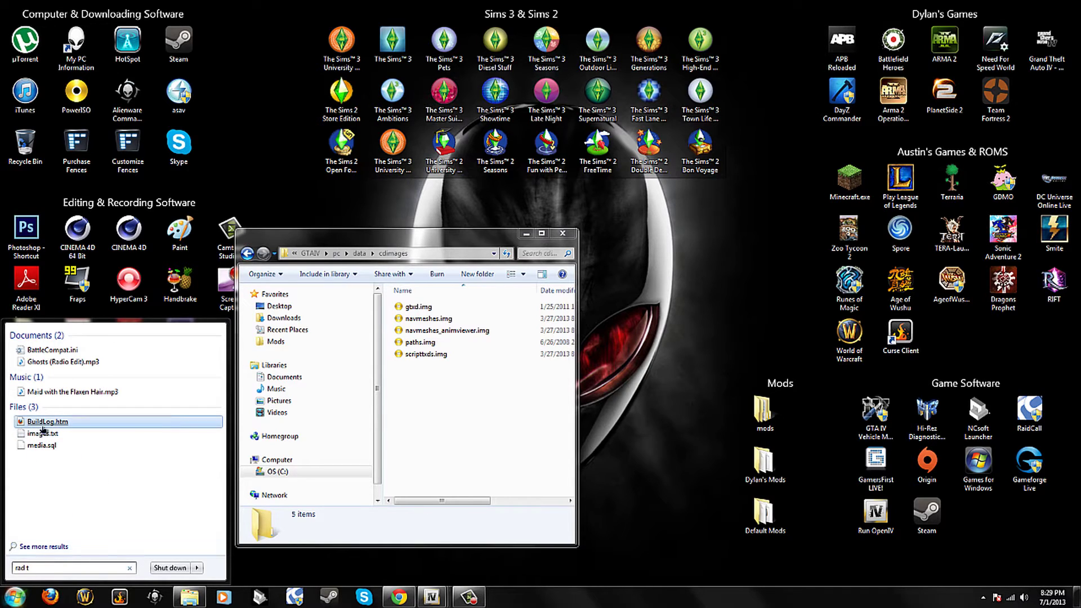
pyautogui.press('BackSpace')
pyautogui.press('BackSpace')
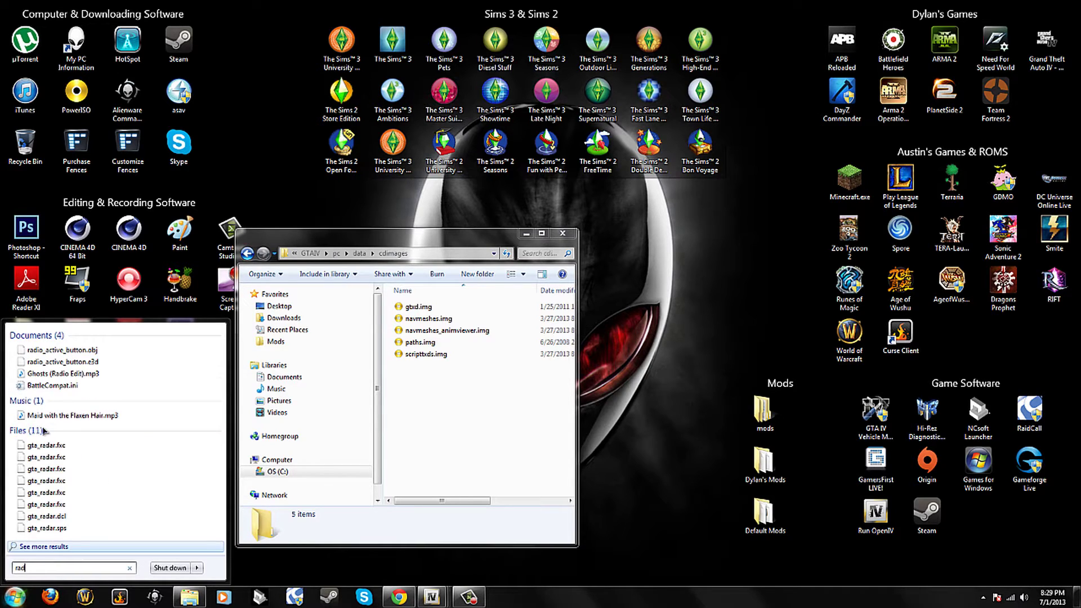
pyautogui.write('oad text')
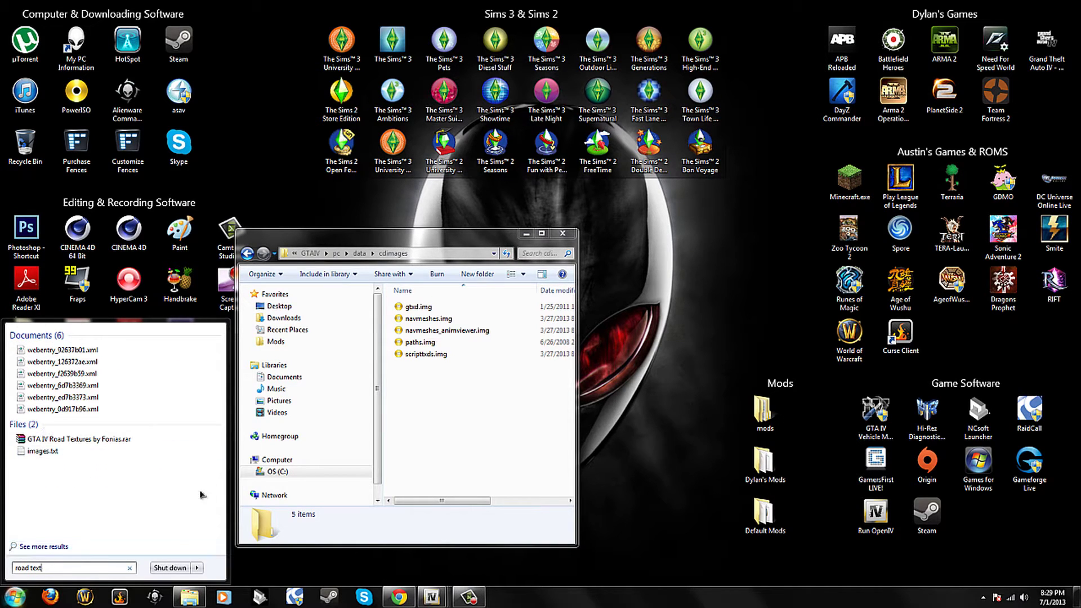
pyautogui.click(163, 440)
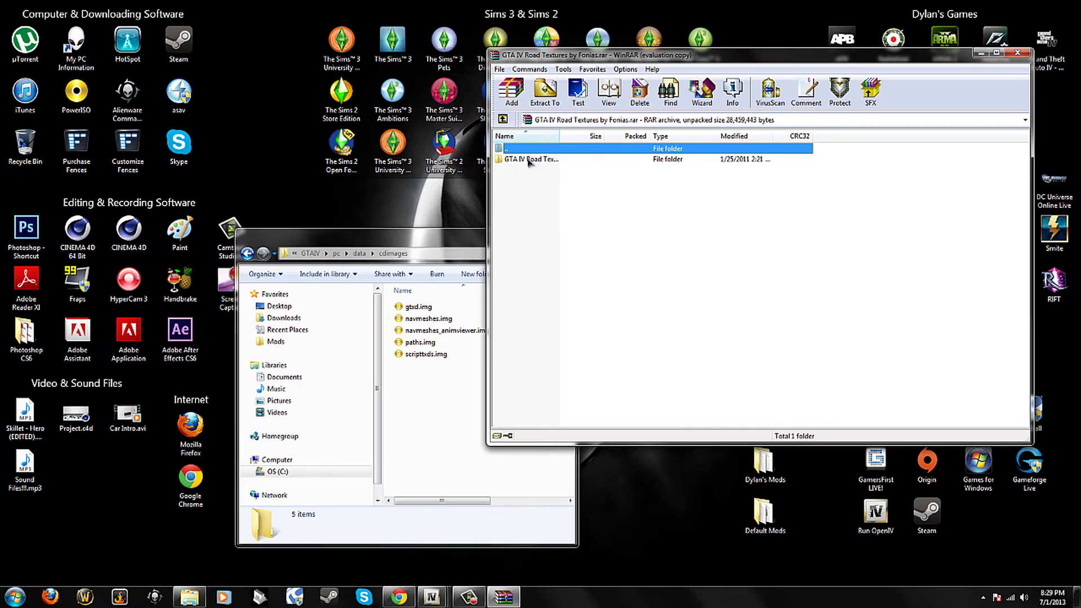
# Open the archive's folder, dismiss the license reminder, and read Read Me.txt.
pyautogui.doubleClick(529, 160)
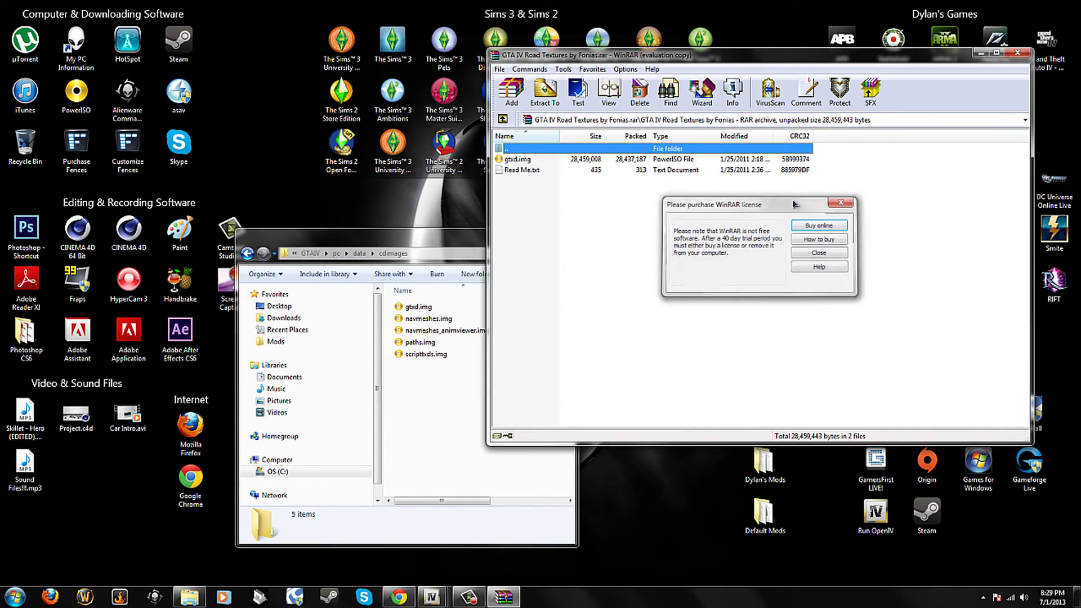
pyautogui.click(843, 201)
pyautogui.doubleClick(526, 170)
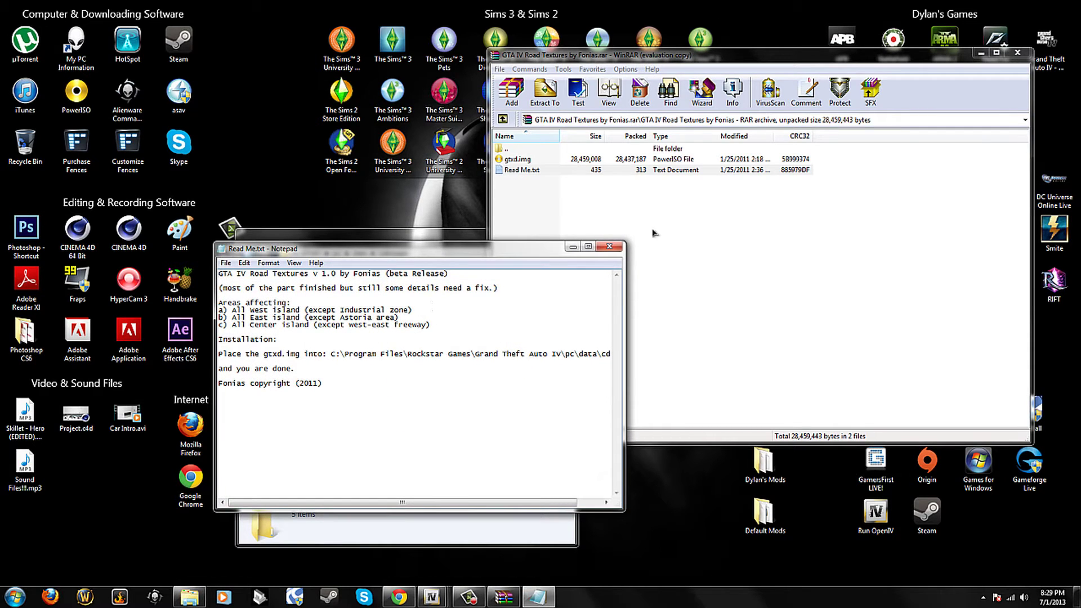
pyautogui.click(609, 246)
# Drag gtxd.img into the cdimages folder and close WinRAR.
pyautogui.click(525, 161)
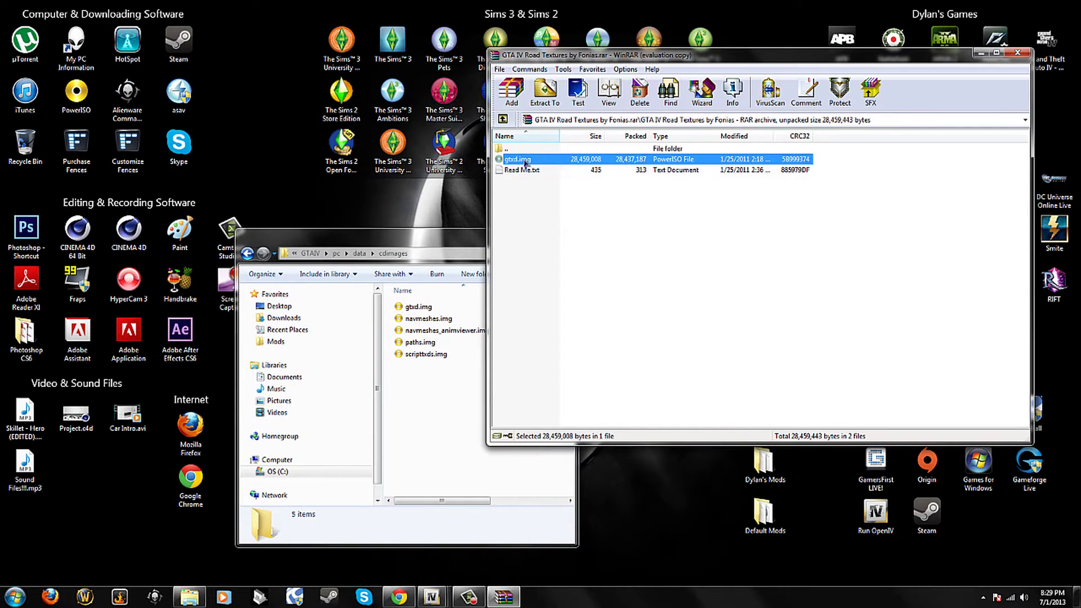
pyautogui.moveTo(401, 252); pyautogui.dragTo(273, 254)
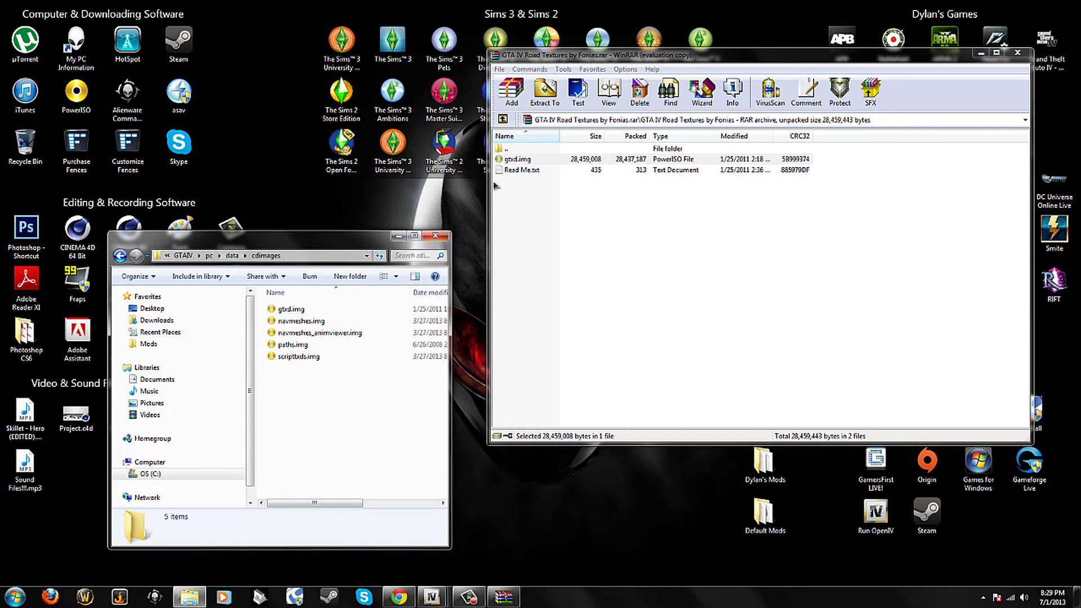
pyautogui.click(1017, 53)
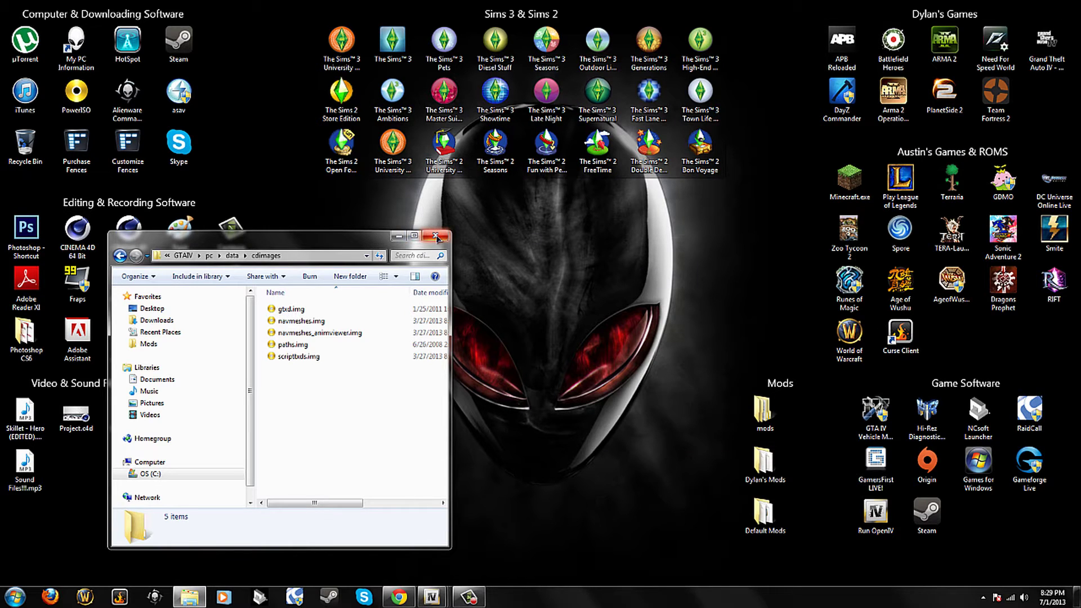
# Close the cdimages window, dismiss the OpenIV error window, and restore the 'OpenIV - game' window.
pyautogui.click(436, 236)
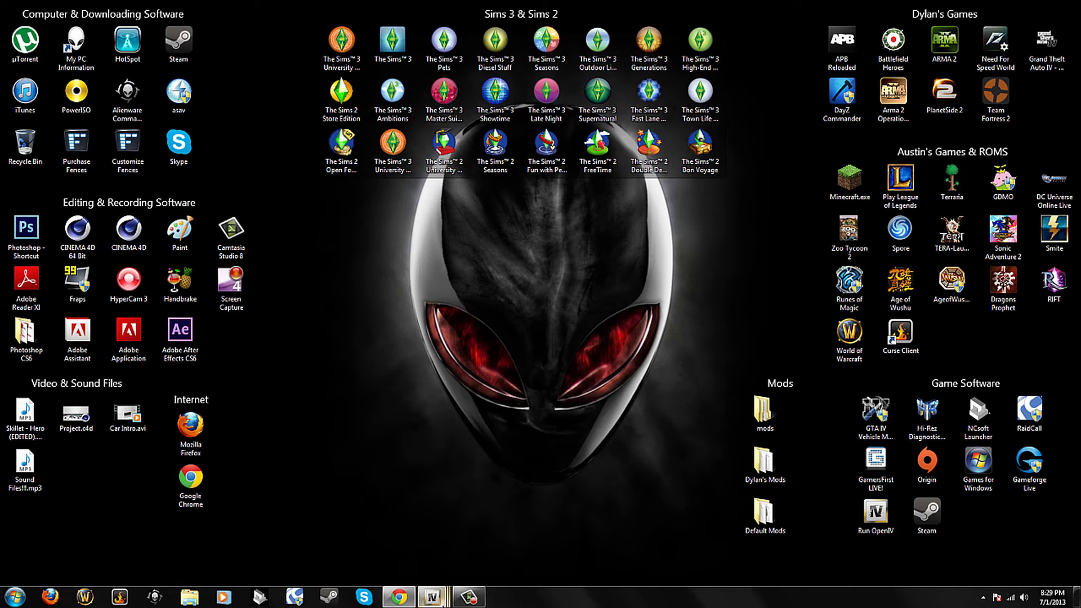
pyautogui.moveTo(431, 596)
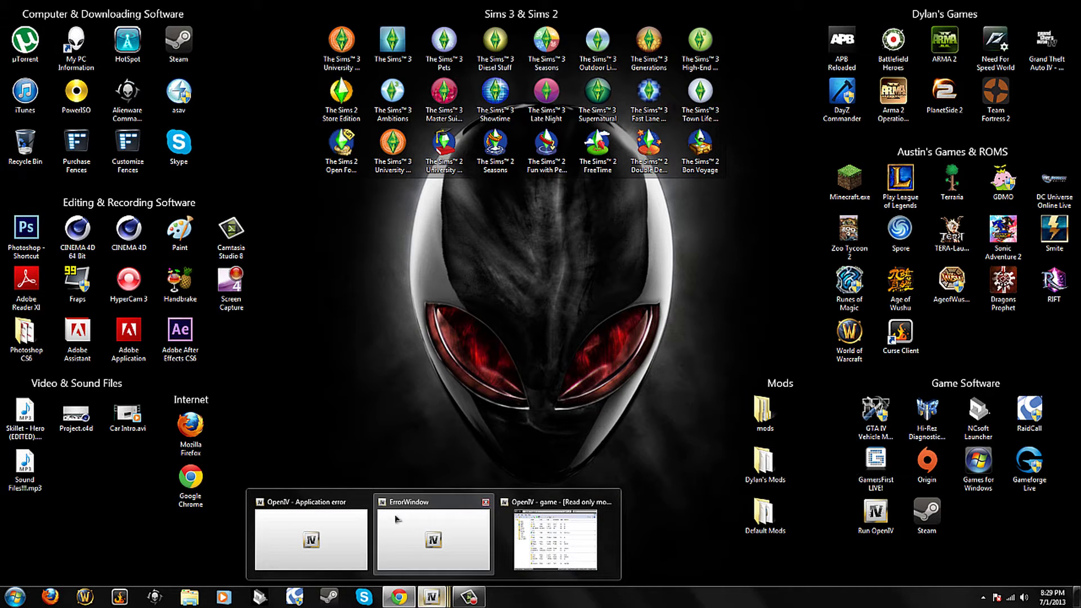
pyautogui.click(367, 502)
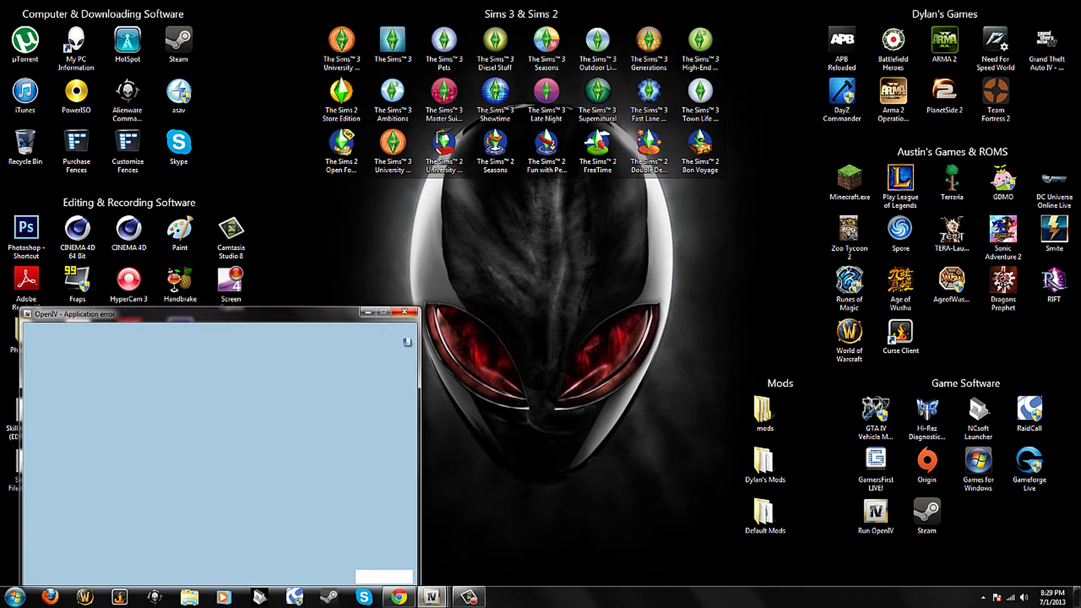
pyautogui.click(363, 316)
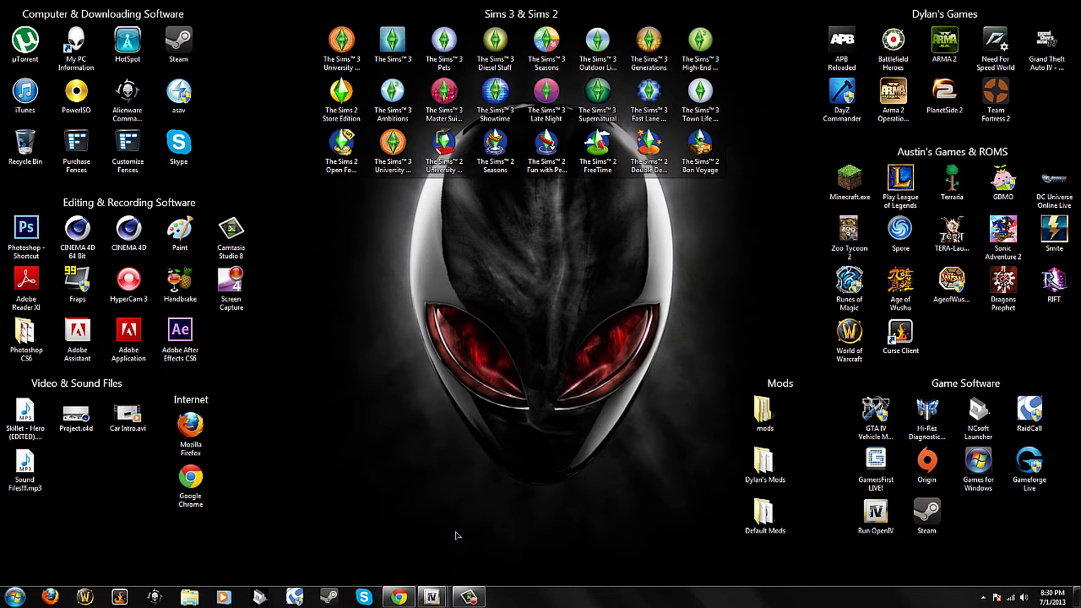
pyautogui.moveTo(432, 597)
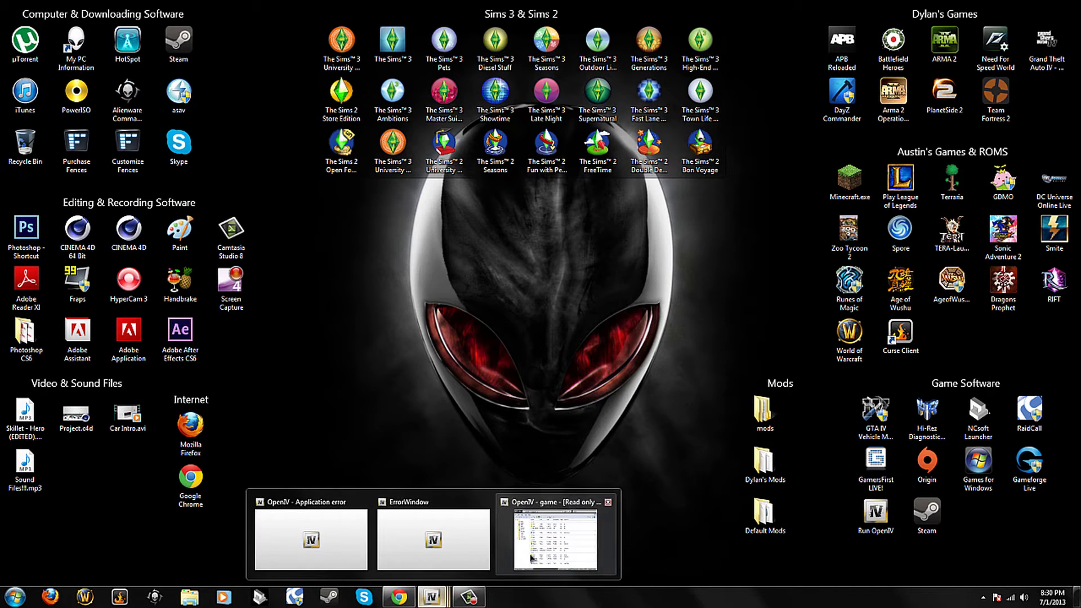
pyautogui.click(530, 557)
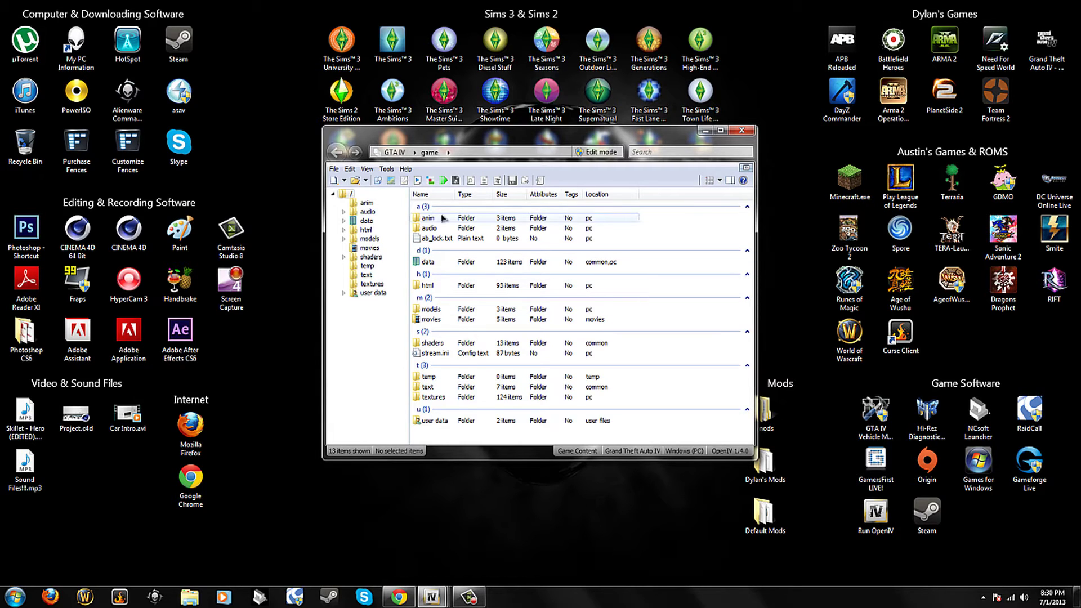
# Browse models > cdimages > vehicles.img and select polpatriot.wft.
pyautogui.doubleClick(431, 309)
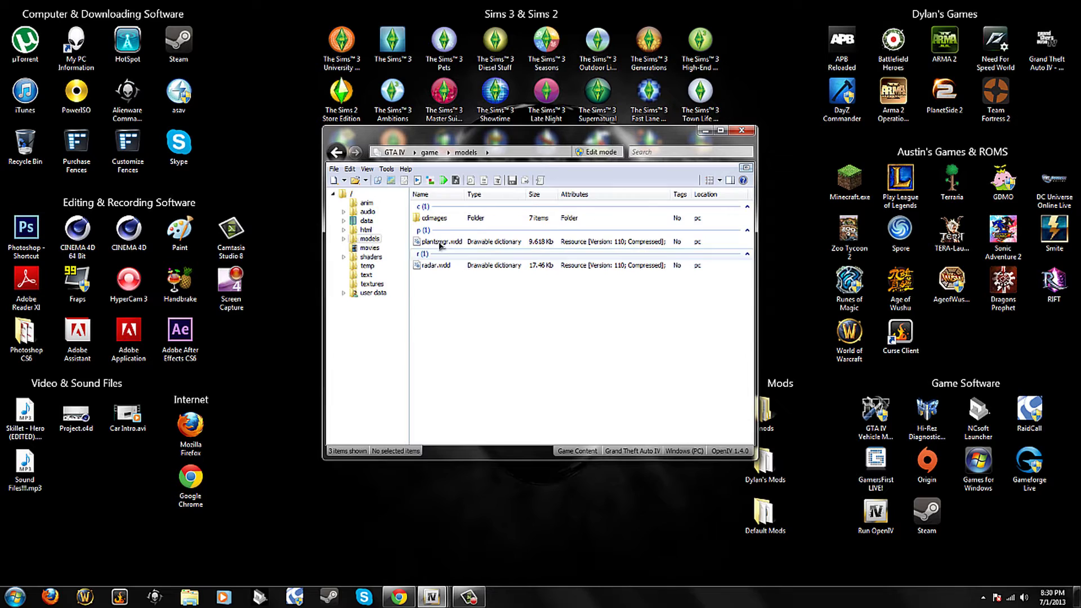
pyautogui.doubleClick(448, 219)
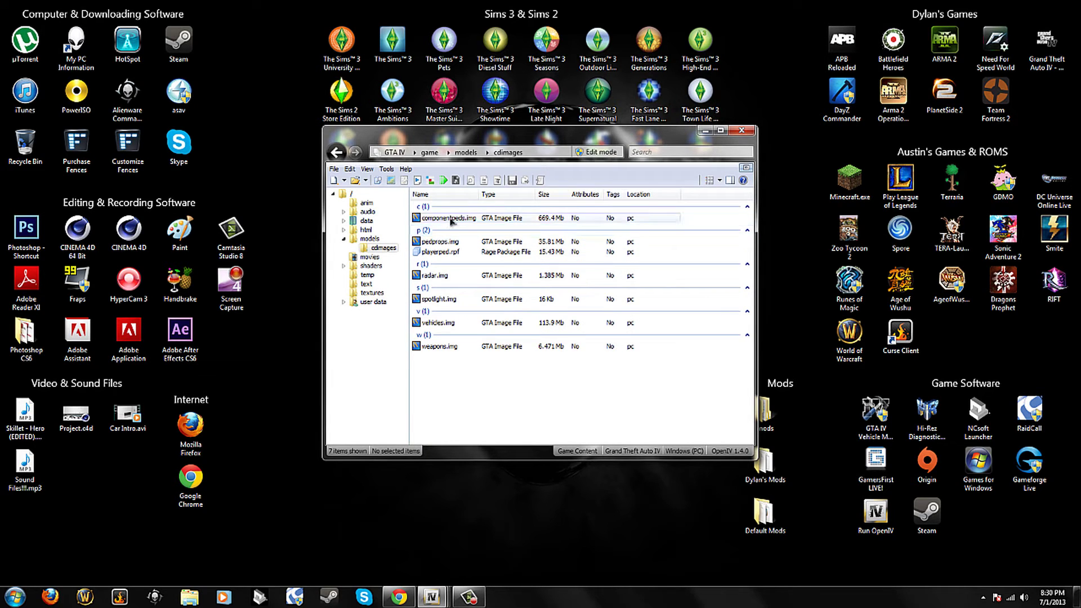
pyautogui.doubleClick(445, 323)
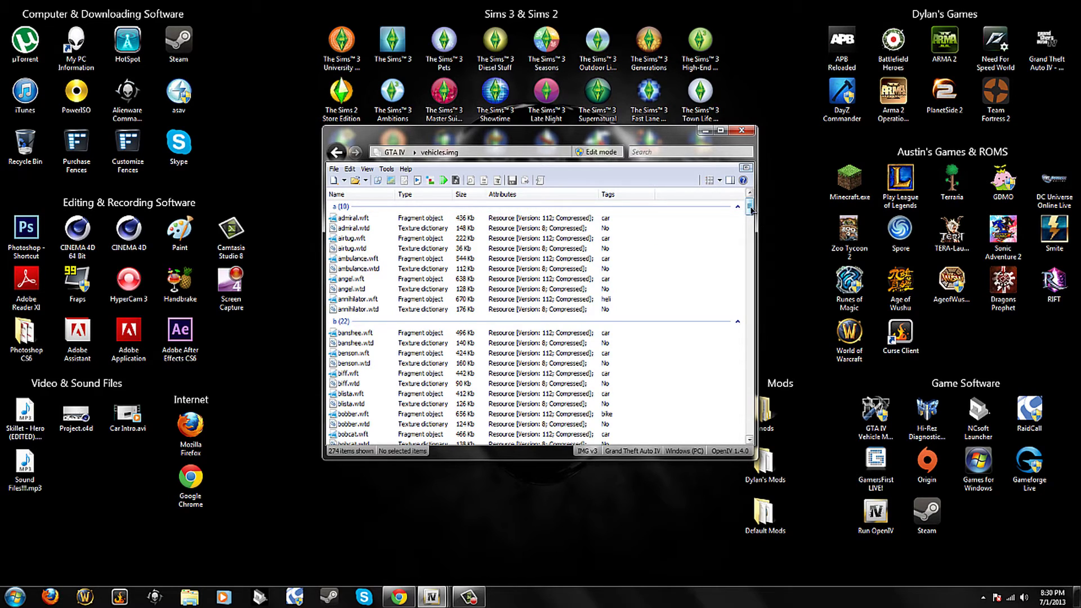
pyautogui.moveTo(750, 209); pyautogui.dragTo(769, 346)
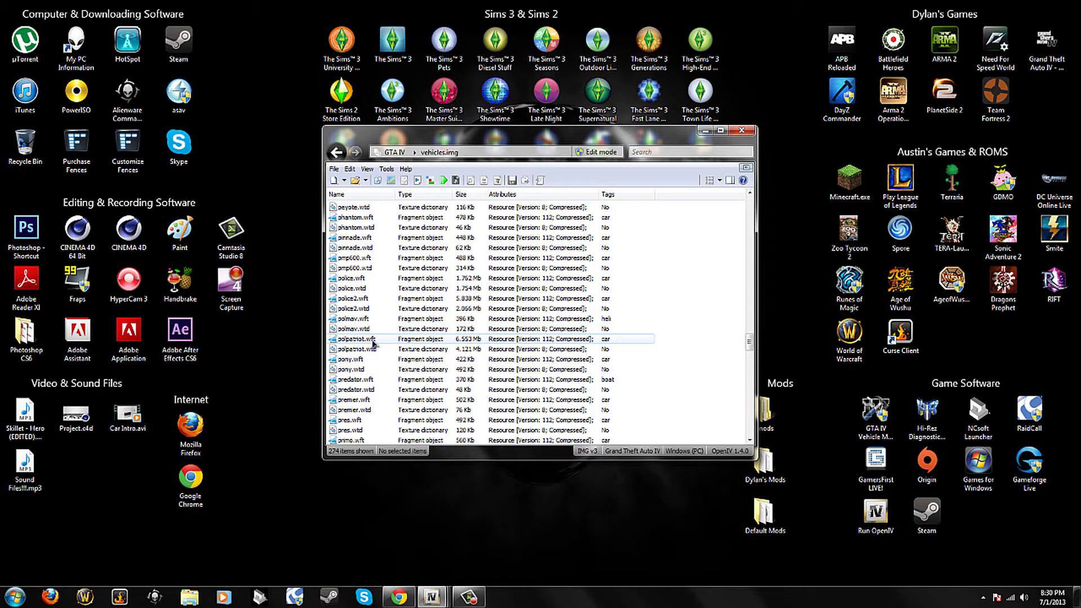
pyautogui.click(373, 341)
# View polpatriot.wft in 3D, orbit it to check the livery, then close the viewer.
pyautogui.doubleClick(373, 341)
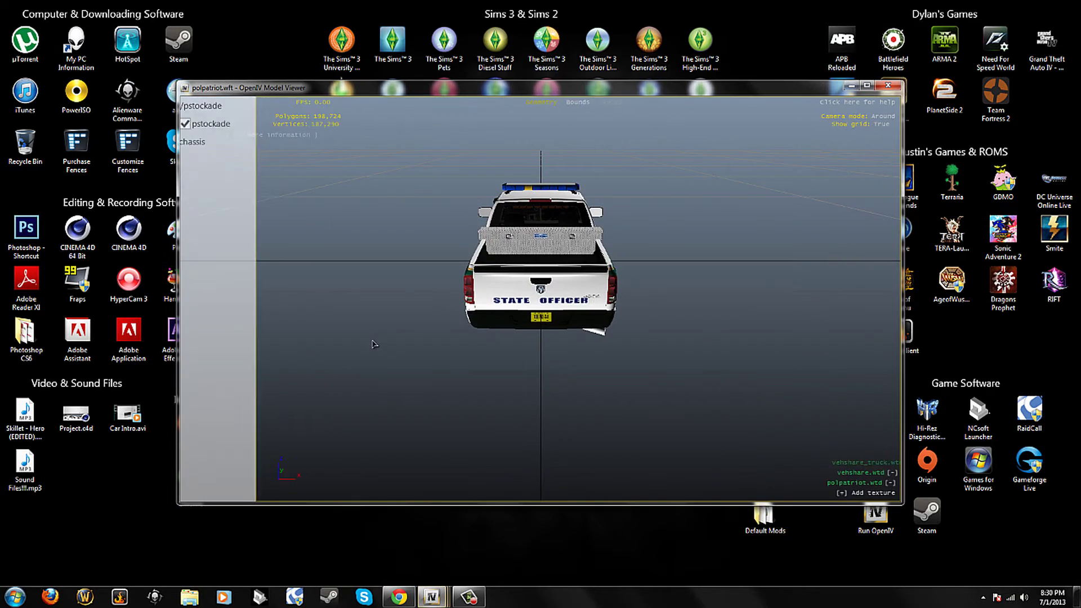
pyautogui.moveTo(709, 269); pyautogui.dragTo(495, 287)
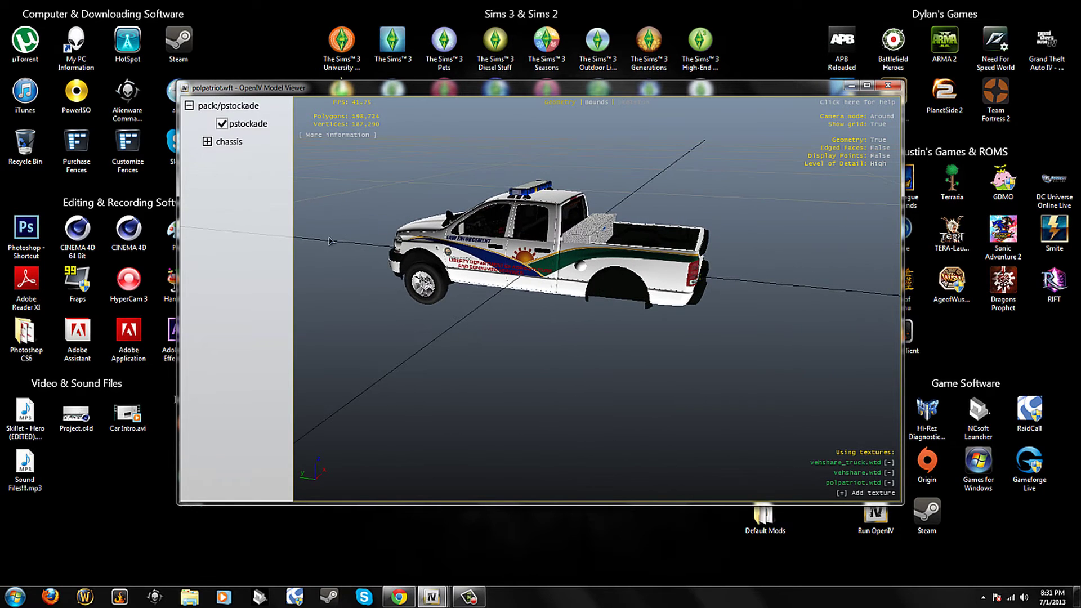
pyautogui.click(888, 88)
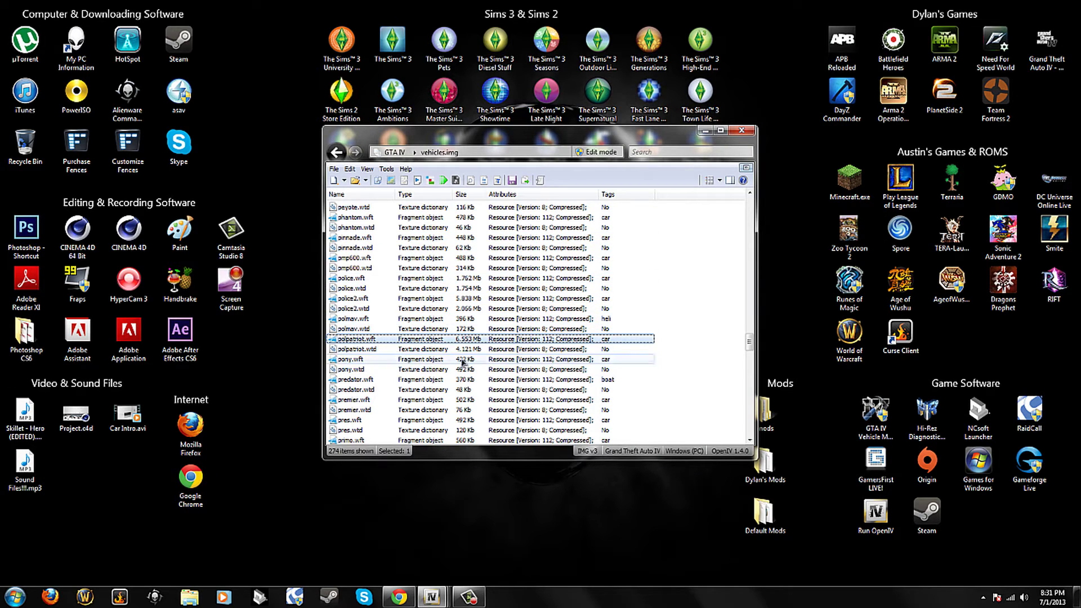
# Turn on Edit mode for vehicles.img and open polpatriot.wtd in the Texture editor.
pyautogui.click(597, 152)
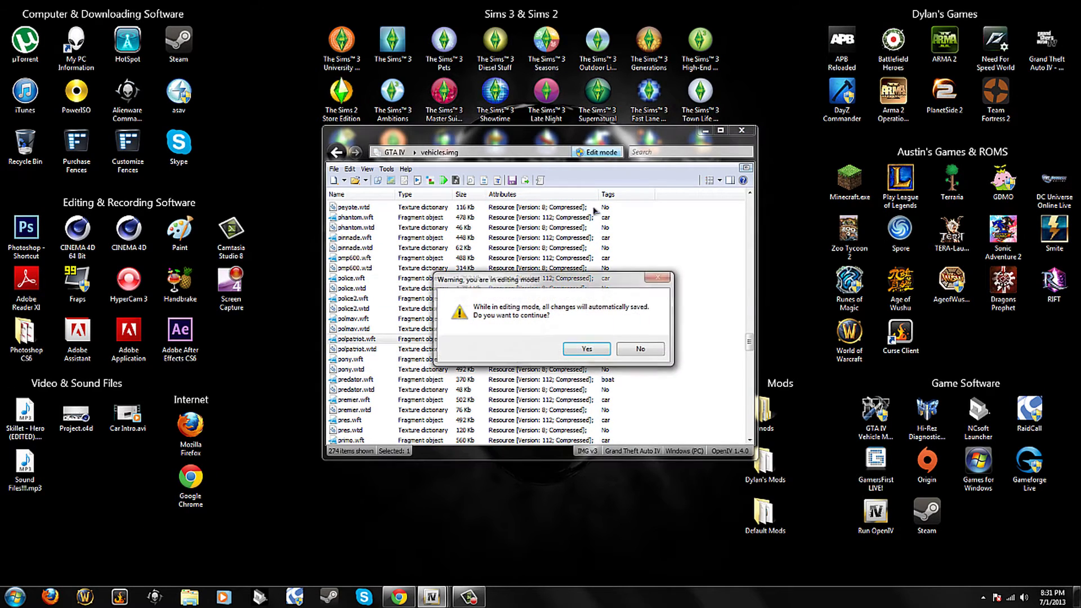
pyautogui.click(586, 349)
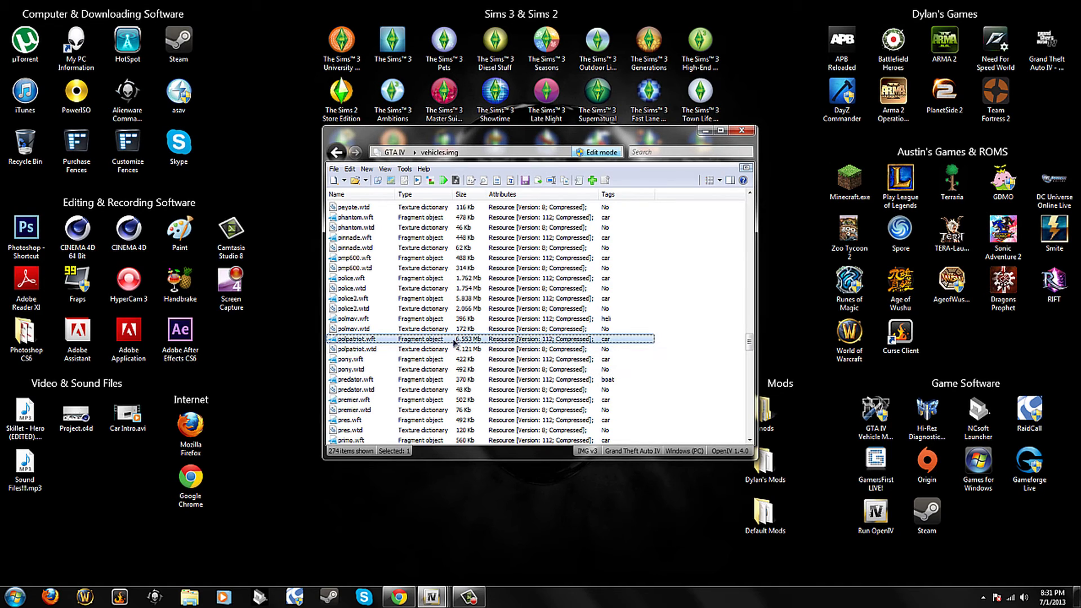
pyautogui.rightClick(362, 339)
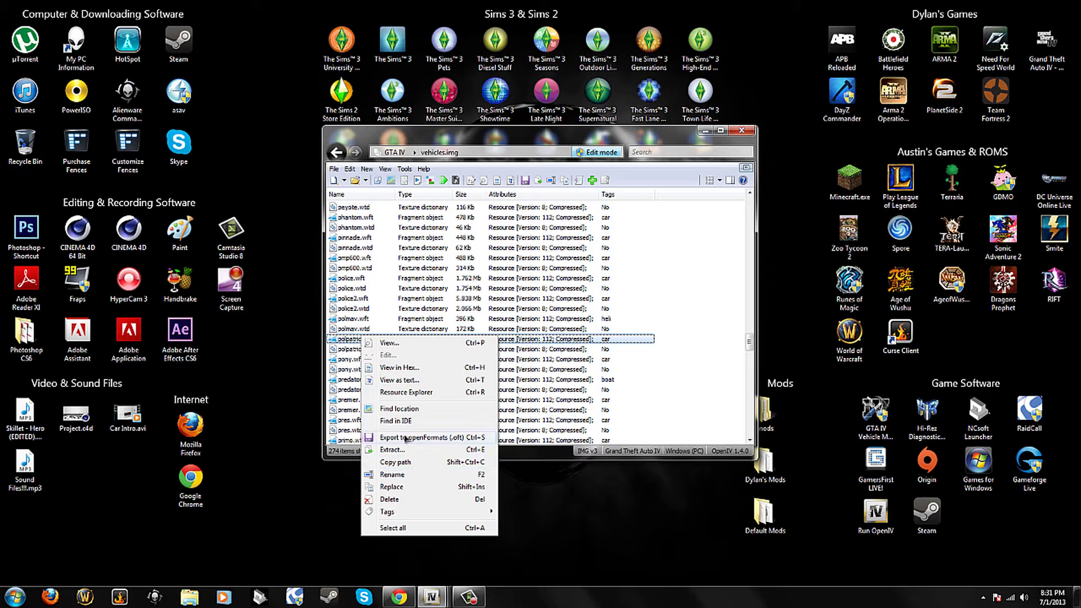
pyautogui.click(448, 379)
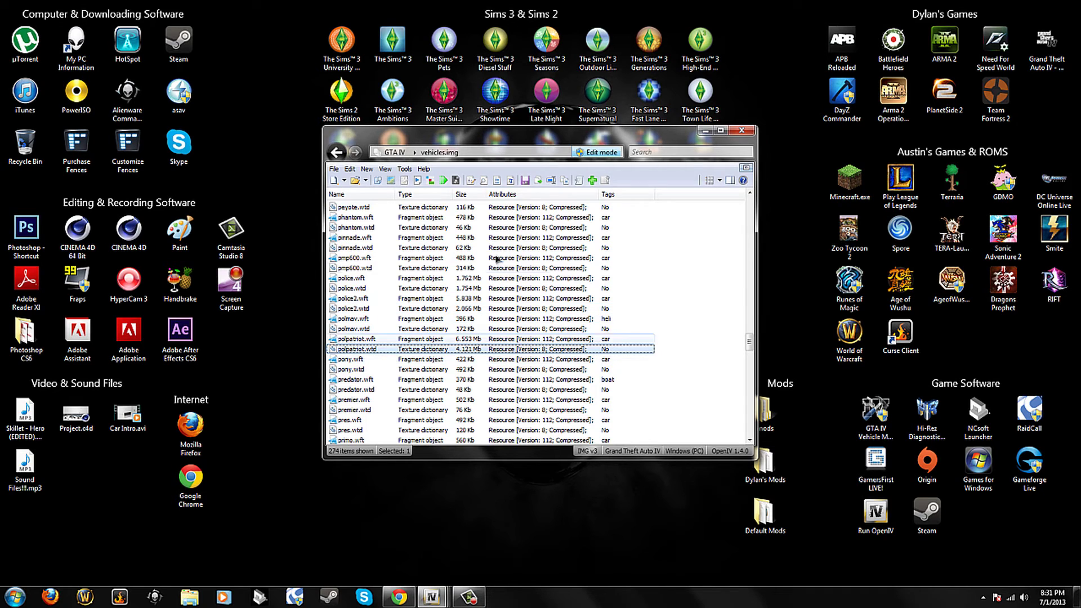
pyautogui.rightClick(362, 353)
pyautogui.click(367, 360)
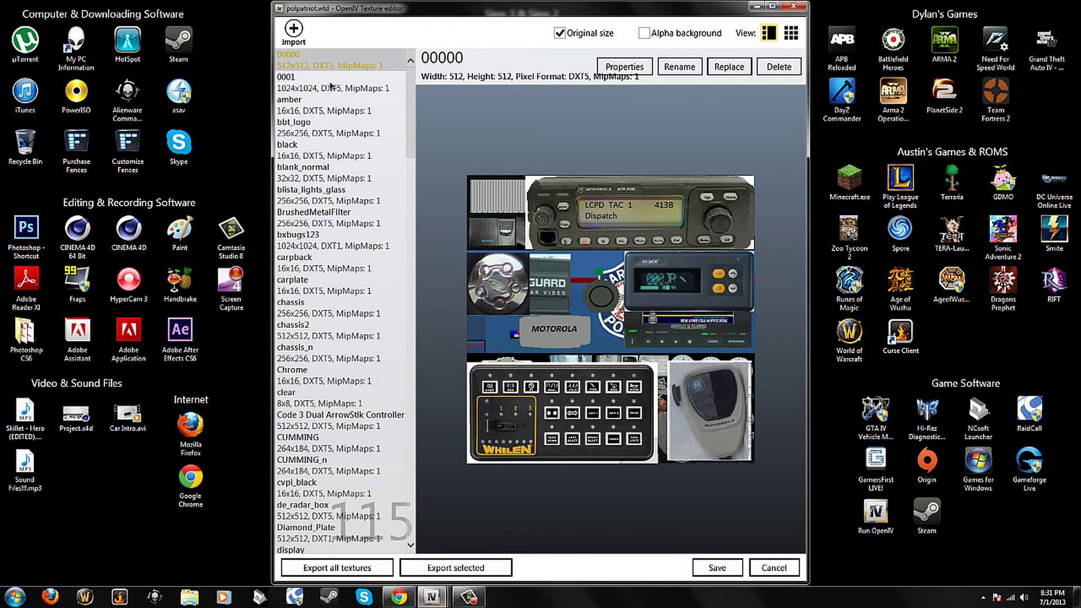
# Import ram_sign_1.png into polpatriot.wtd with default import options and save the dictionary.
pyautogui.click(295, 29)
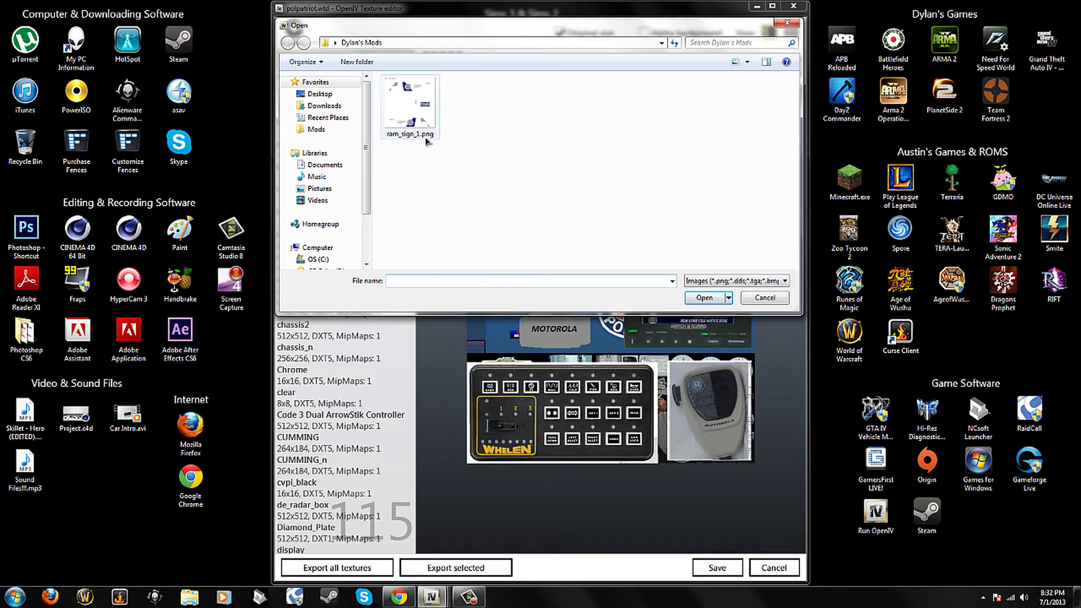
pyautogui.doubleClick(420, 121)
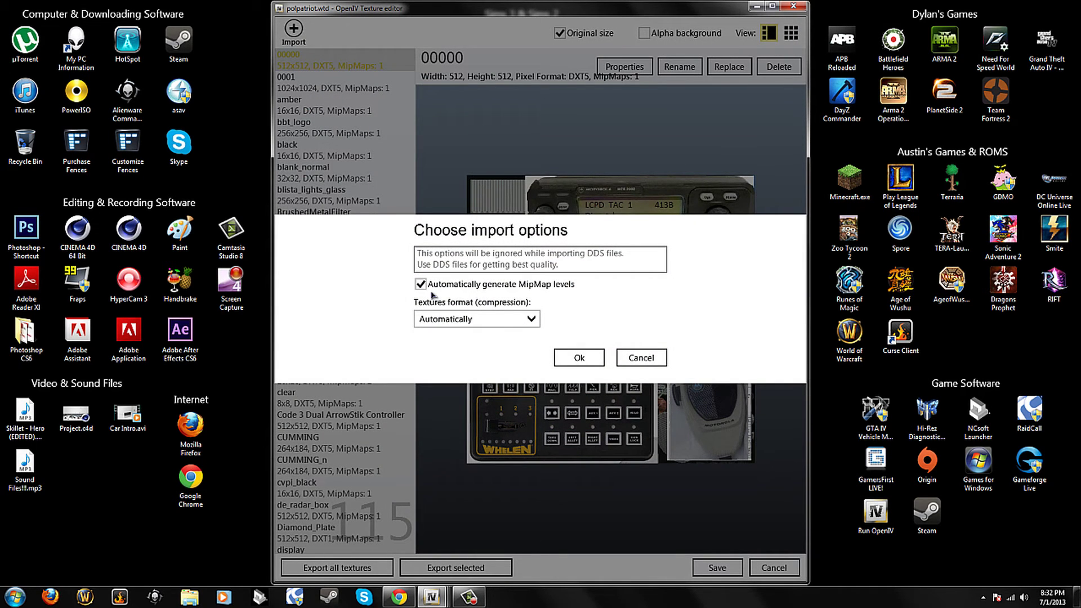
pyautogui.click(564, 358)
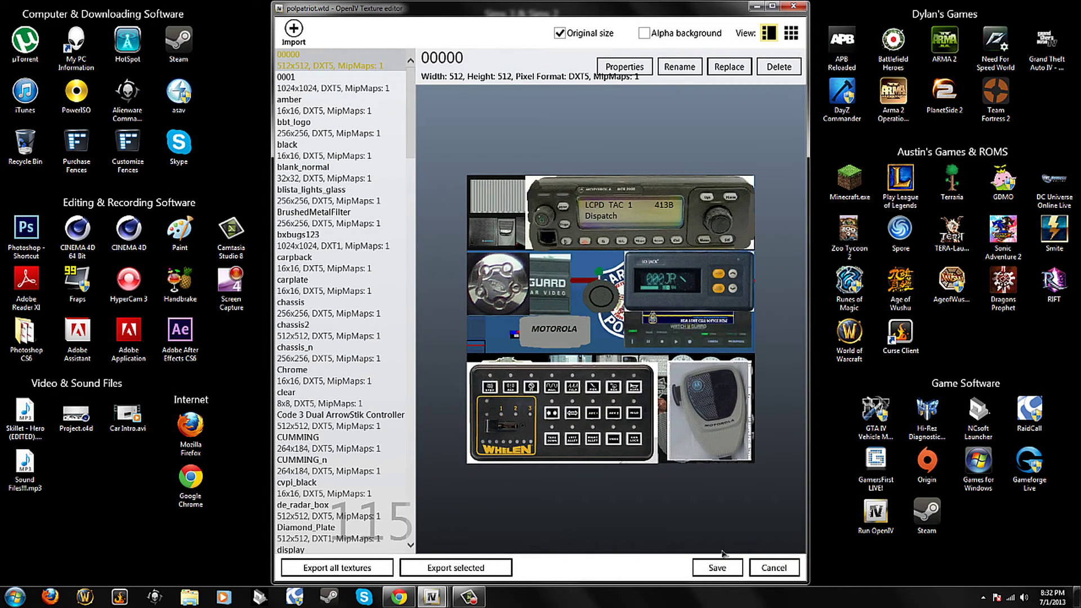
pyautogui.click(717, 567)
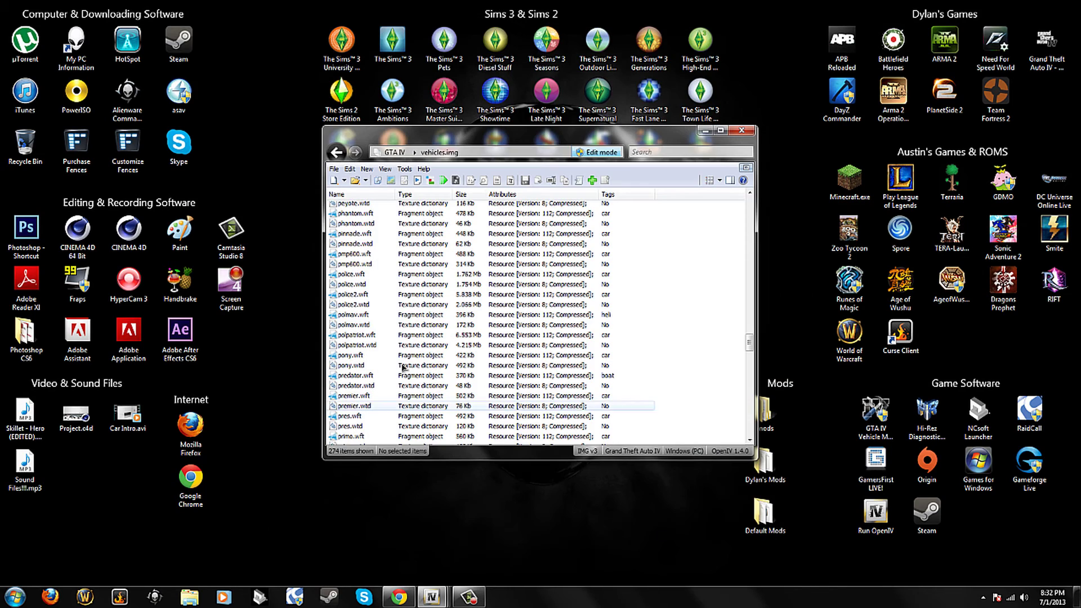
# Open polpatriot.wft in the Model Viewer and rotate it to inspect the Immigration Authority livery.
pyautogui.doubleClick(358, 346)
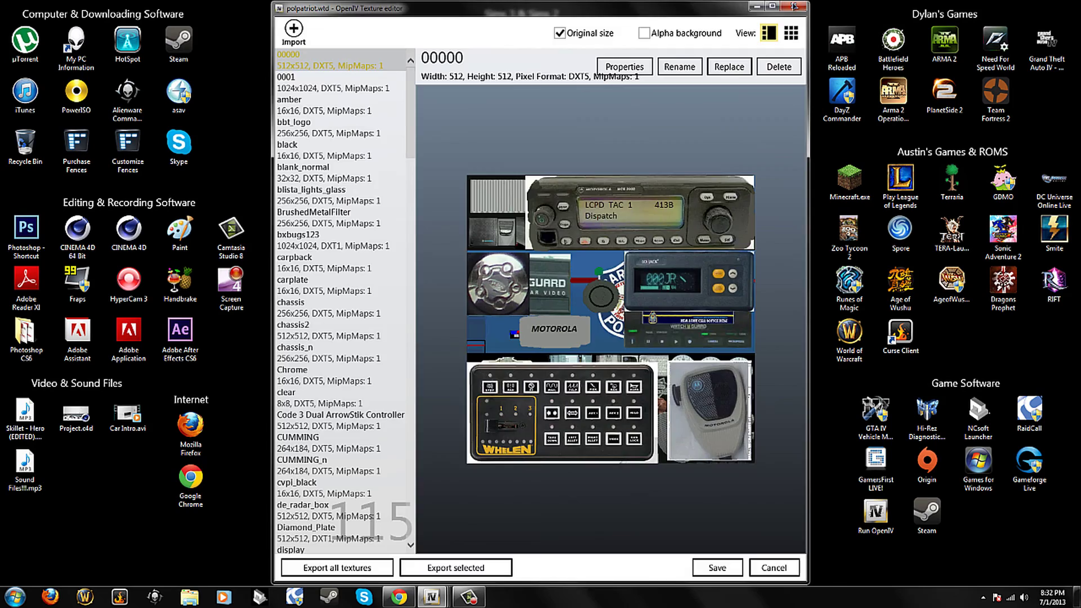
pyautogui.press('Escape')
pyautogui.click(362, 336)
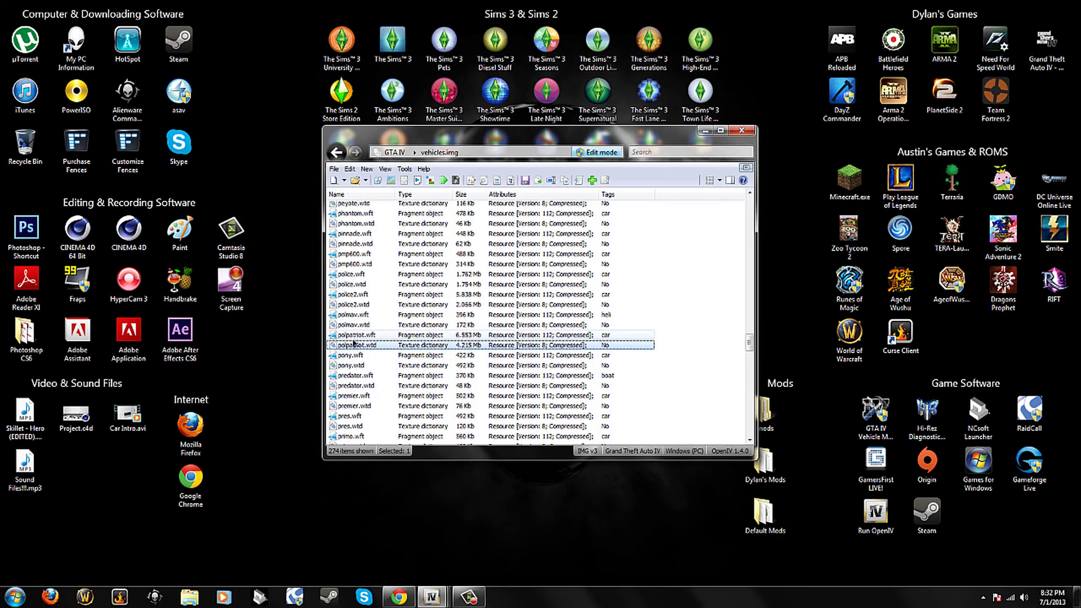
pyautogui.doubleClick(362, 336)
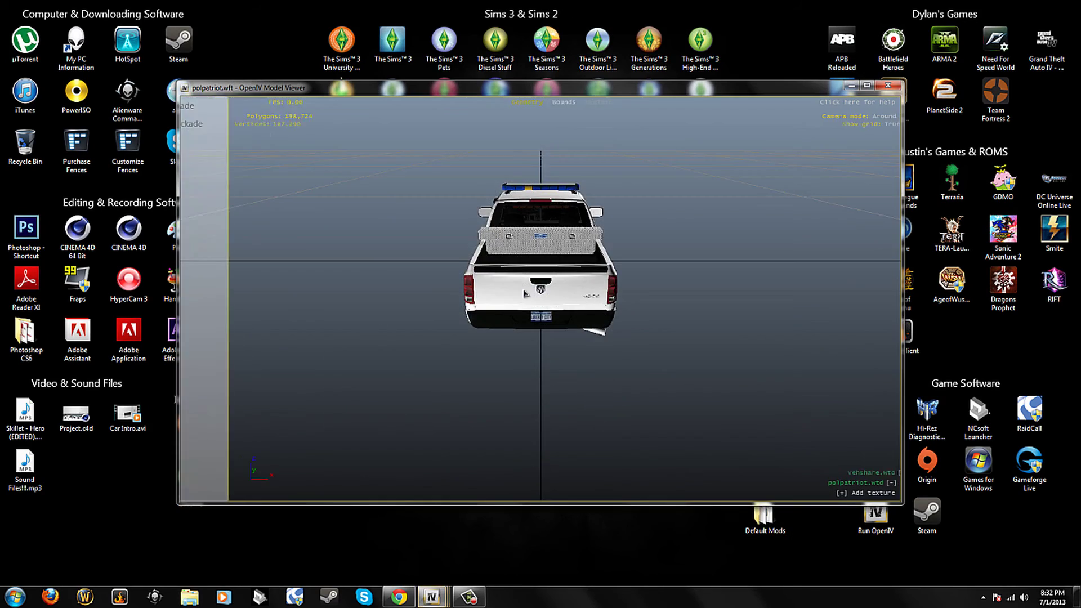
pyautogui.moveTo(726, 312); pyautogui.dragTo(372, 271)
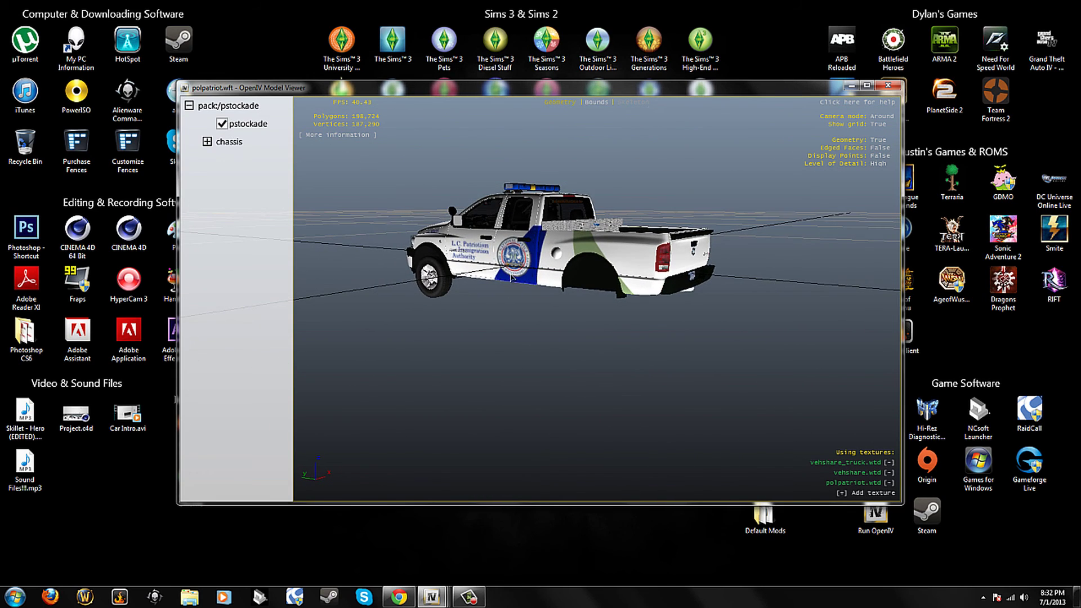
pyautogui.moveTo(554, 263); pyautogui.dragTo(823, 278)
# Close the Model Viewer, turn off Edit mode and exit OpenIV.
pyautogui.click(892, 88)
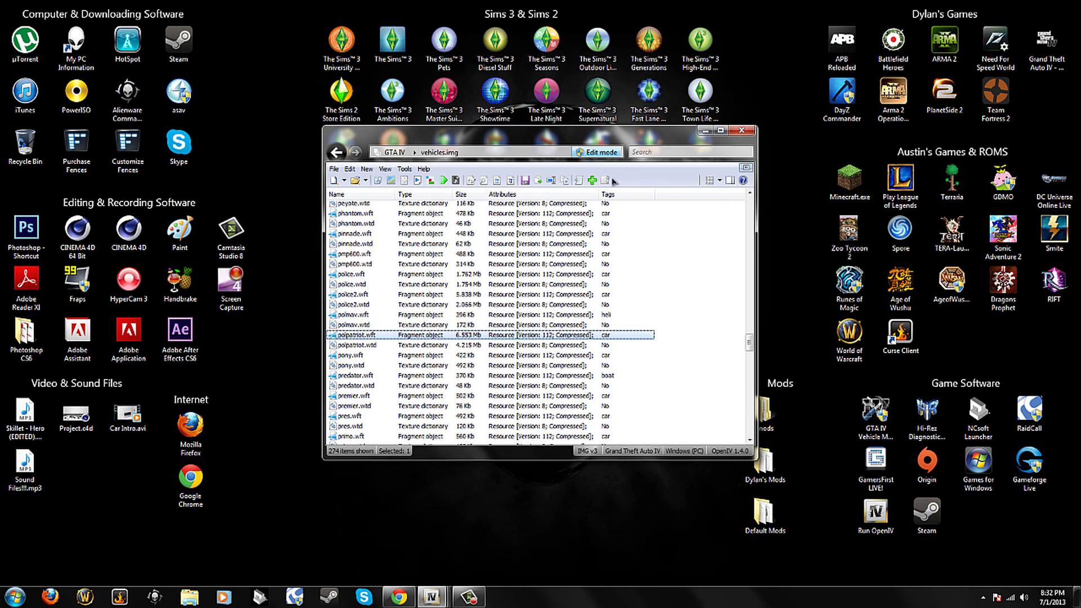
pyautogui.click(601, 152)
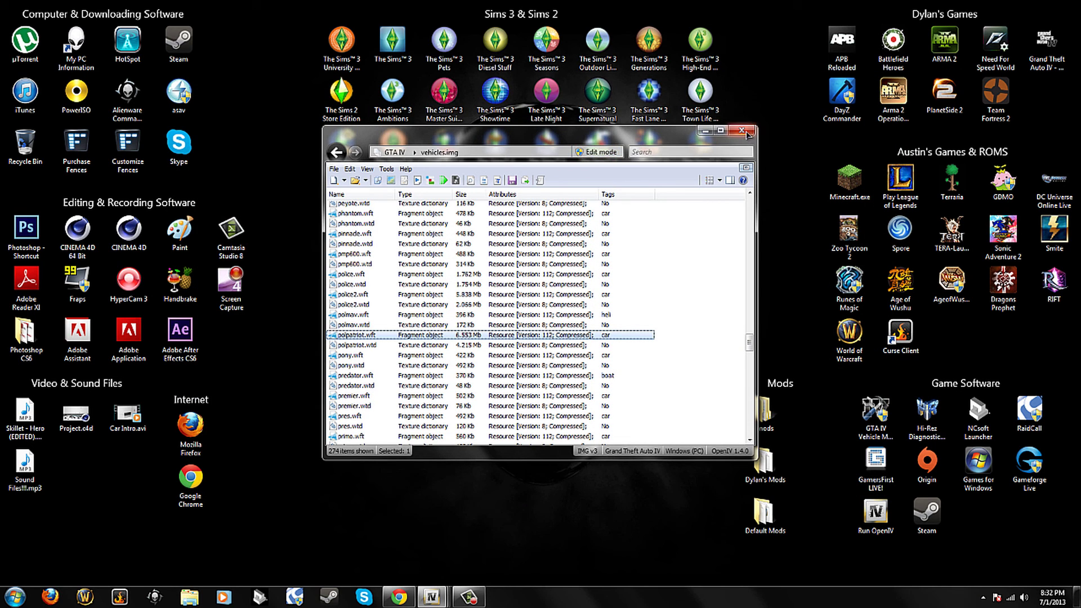
pyautogui.click(742, 131)
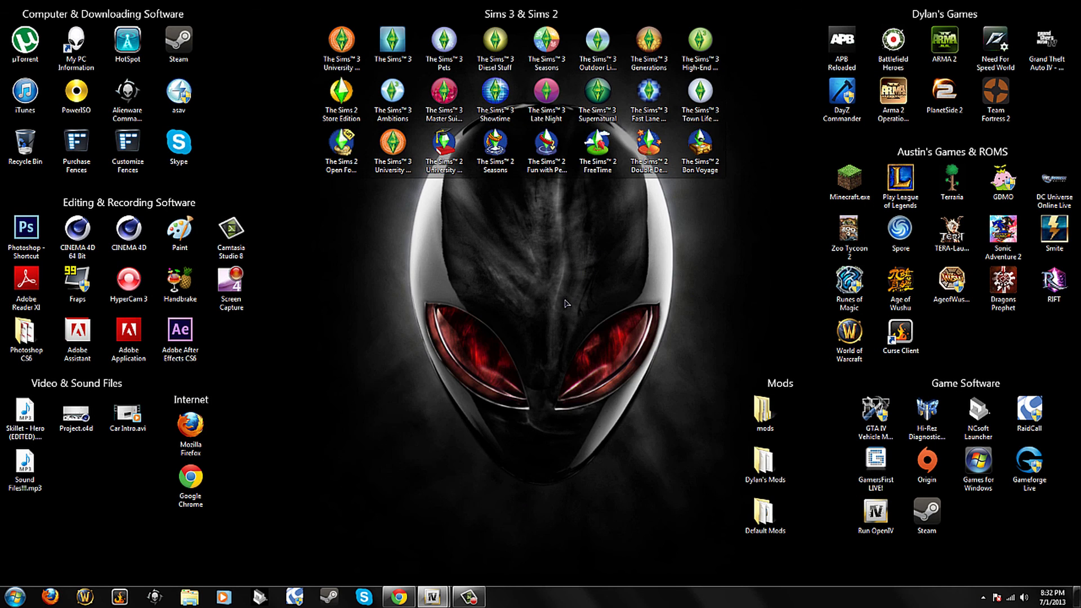